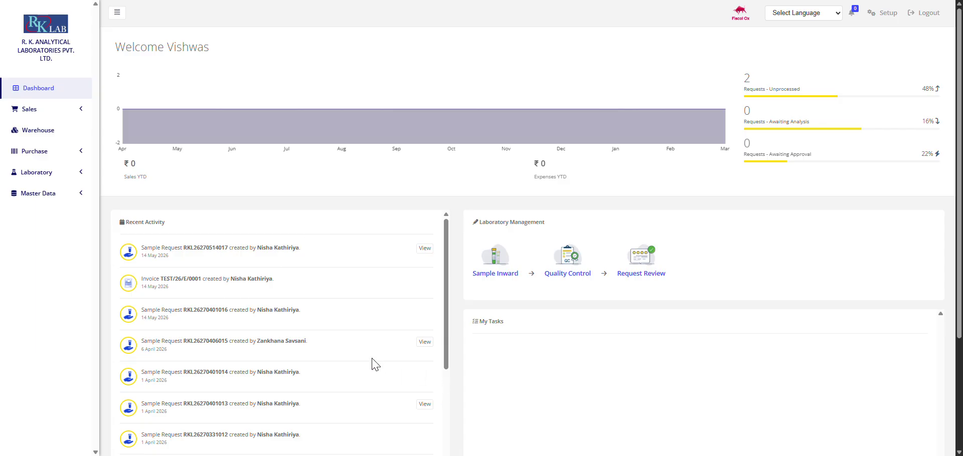
Step: Scroll through the Dashboard's Recent Activity, then go to the Company Setup page
scroll(372, 364, down, 4)
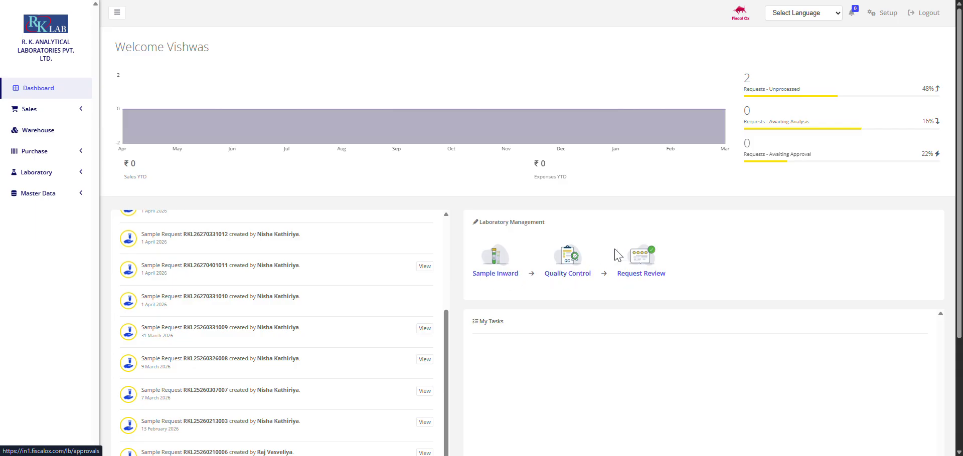
scroll(677, 178, down, 1)
scroll(675, 160, up, 1)
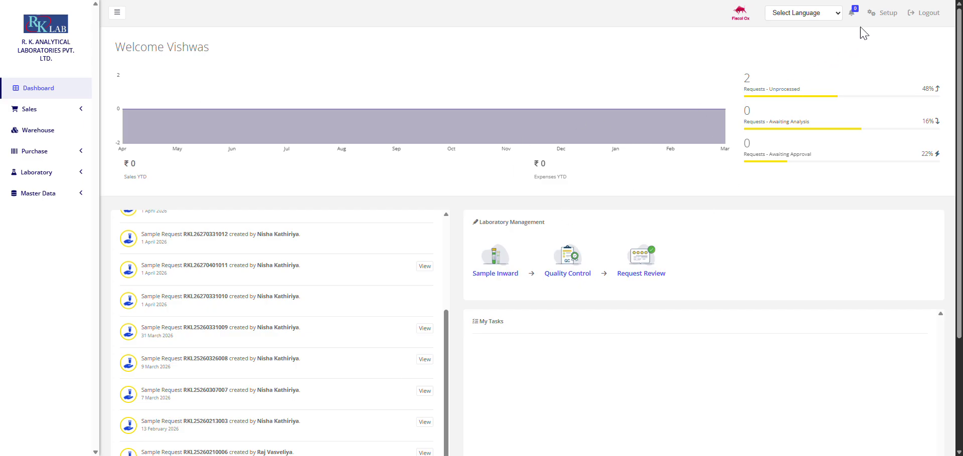
click(880, 14)
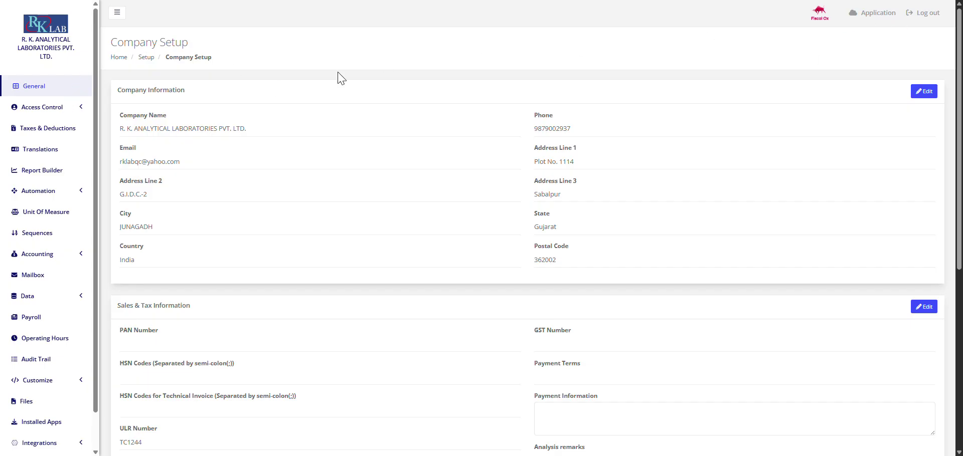
Step: Open Access Control > Users and start a new user, typing 'user' as the username
click(71, 113)
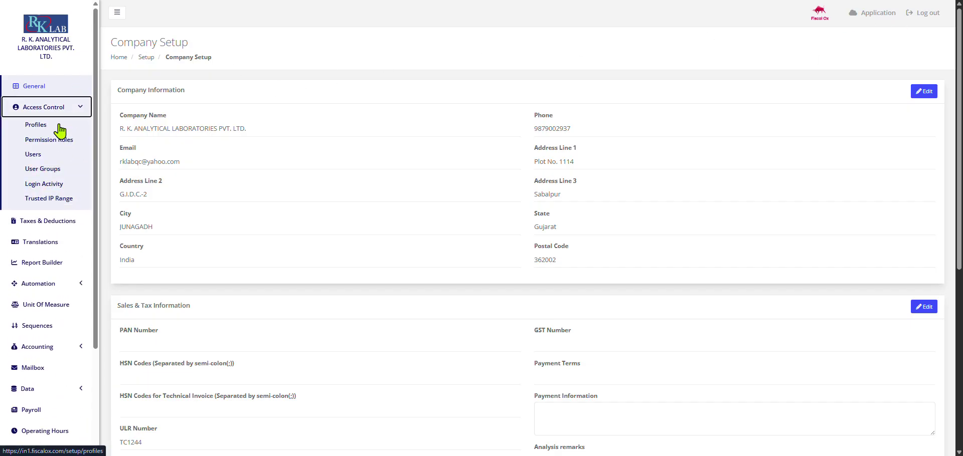
click(50, 154)
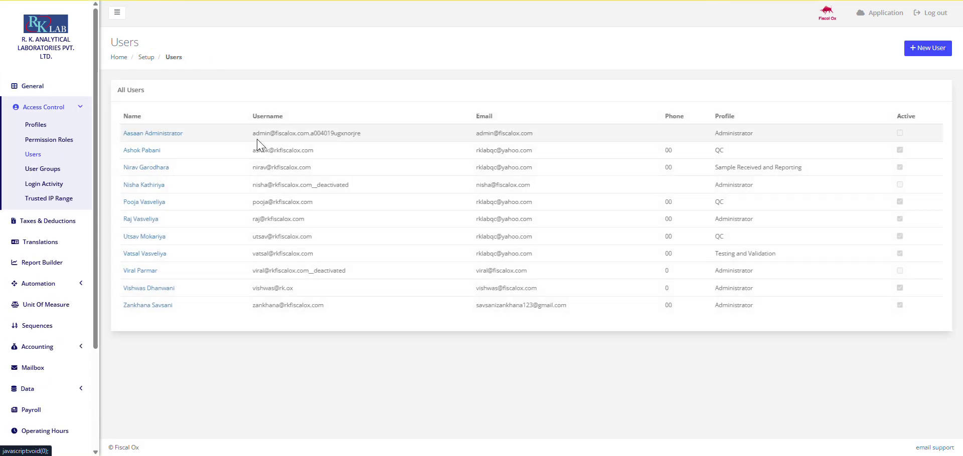
click(928, 47)
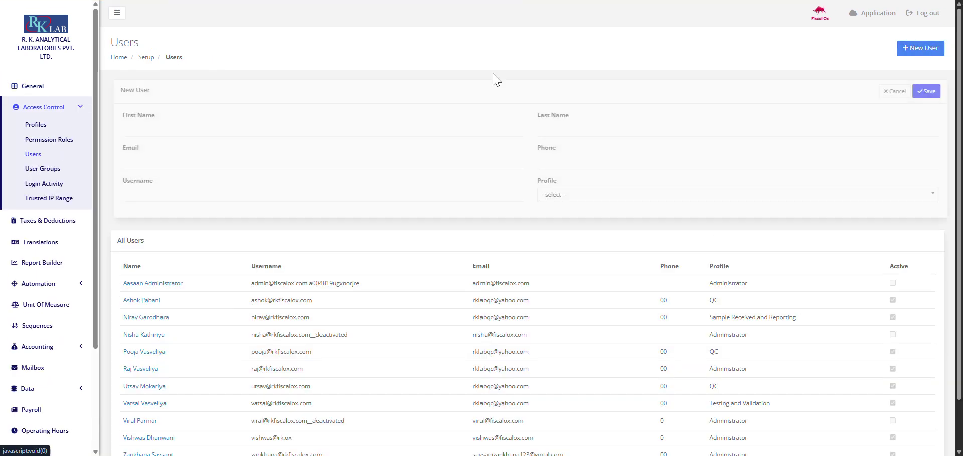
click(234, 134)
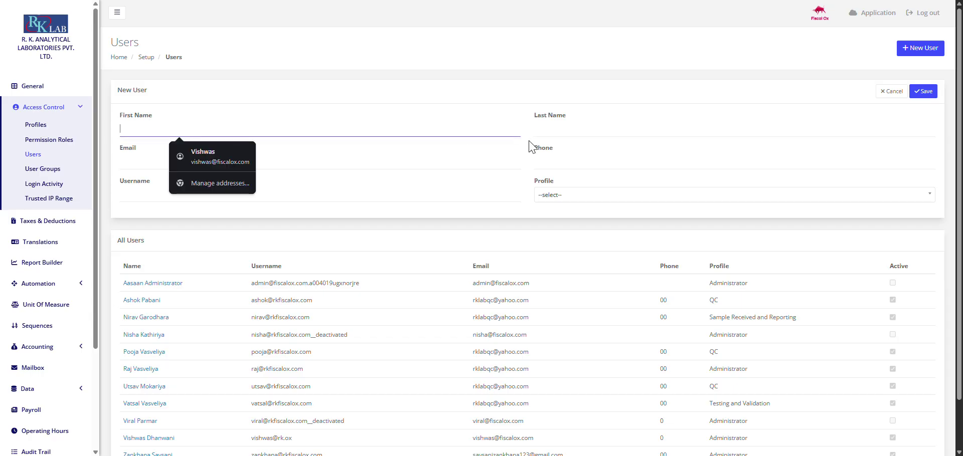
click(553, 132)
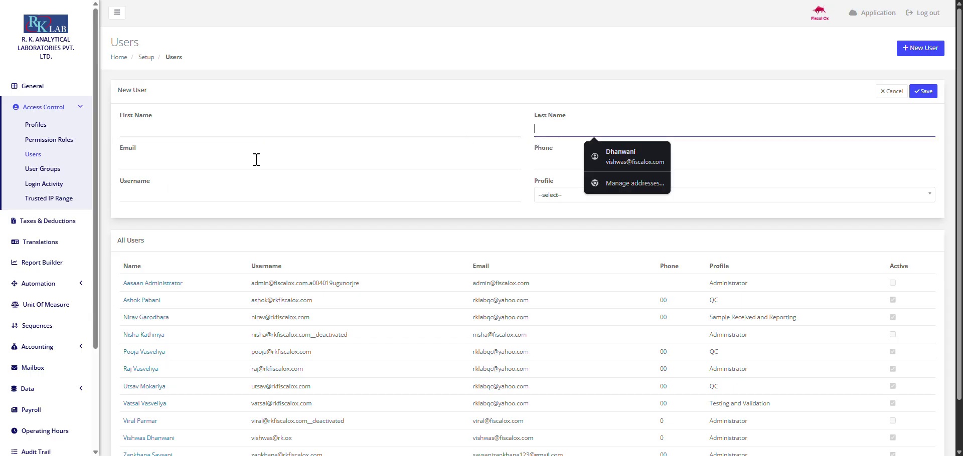
click(201, 163)
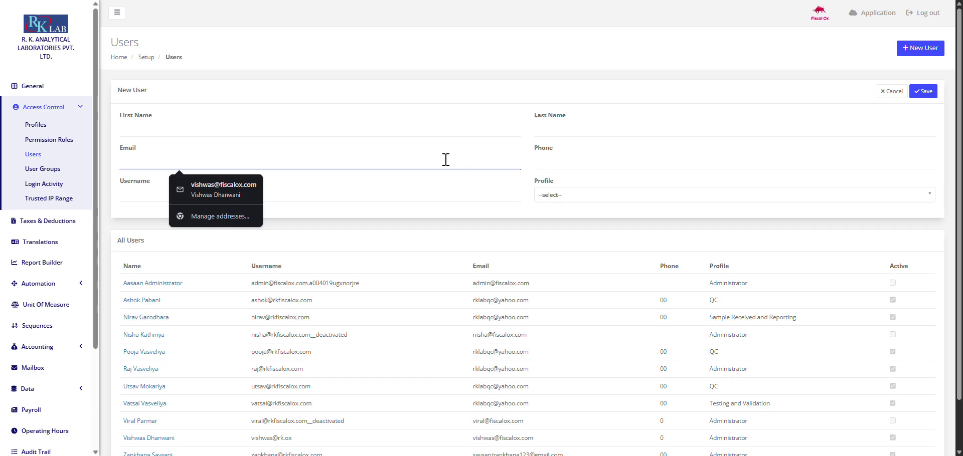
click(608, 147)
click(586, 167)
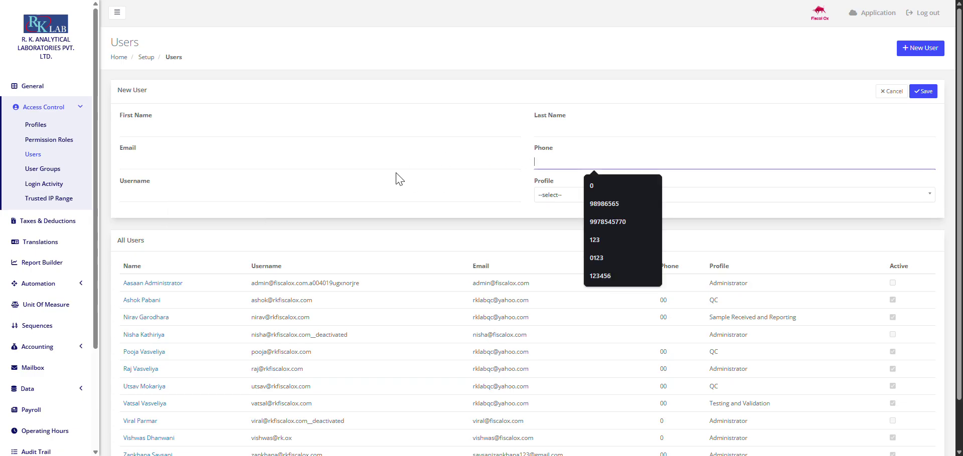
click(320, 195)
text(username@rk.ox)
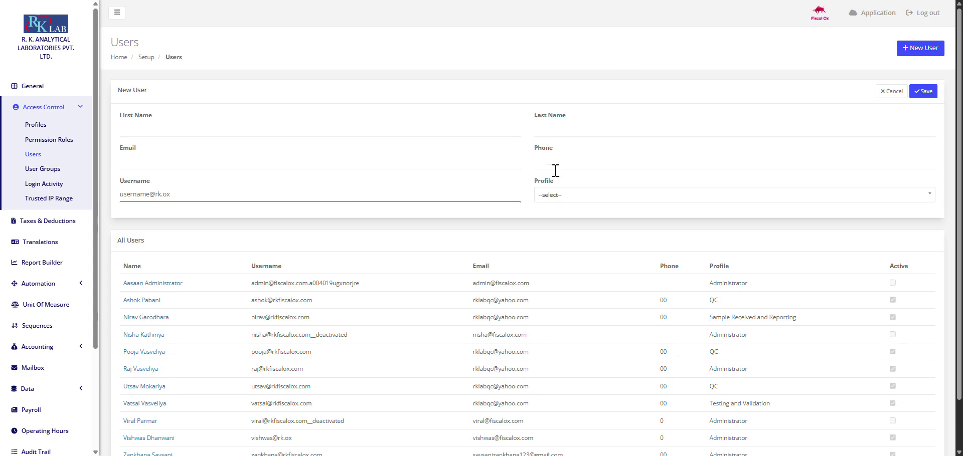
Step: Browse the Profile list, cancel the new user, and return to the application dashboard
click(561, 194)
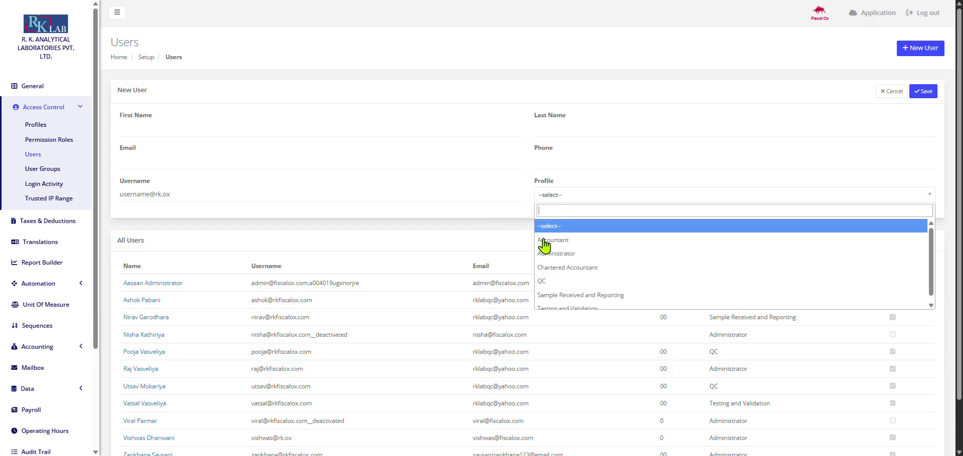
scroll(554, 257, down, 1)
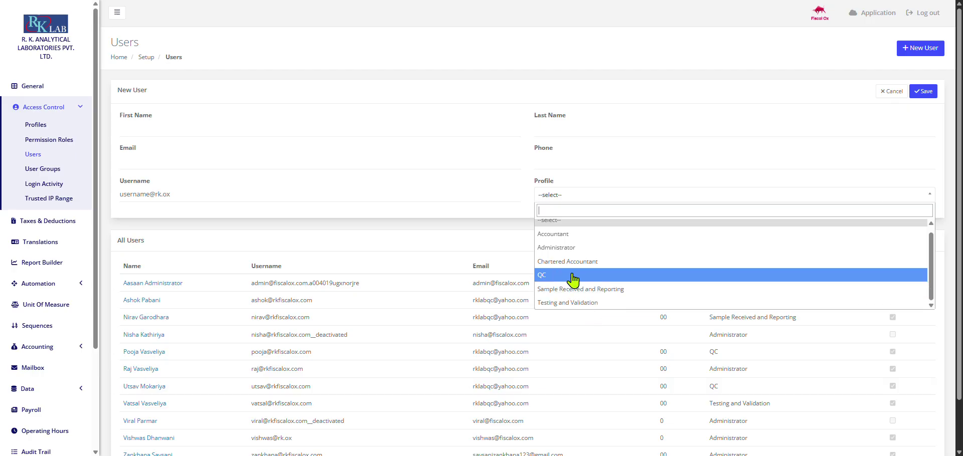
click(888, 98)
click(889, 101)
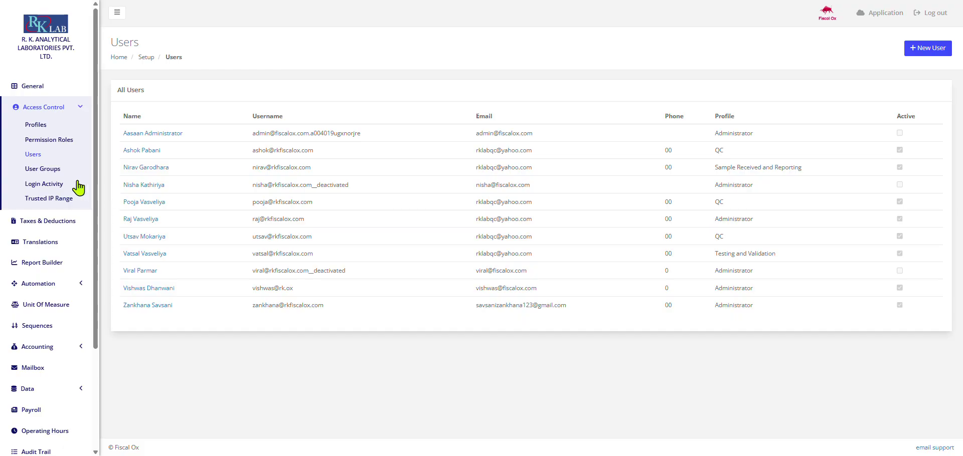
click(872, 13)
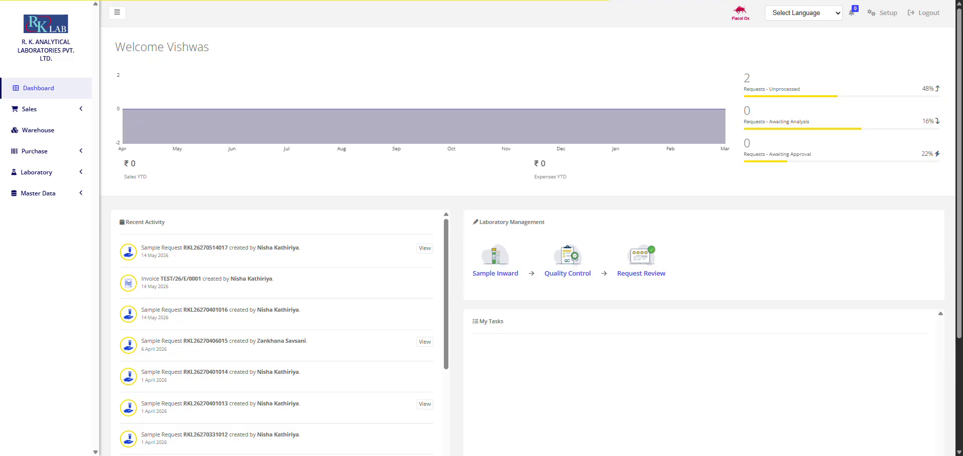
Step: Open Sales > Customers and start a blank New Customer entry
click(50, 115)
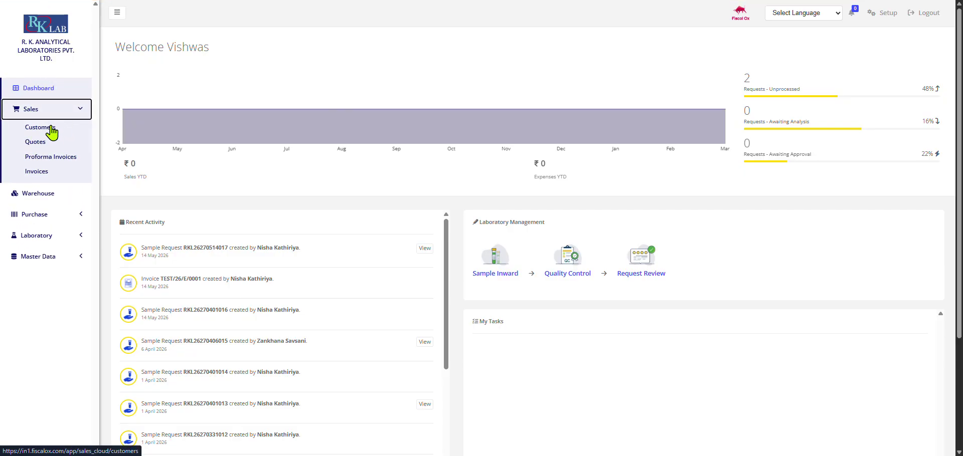
click(48, 128)
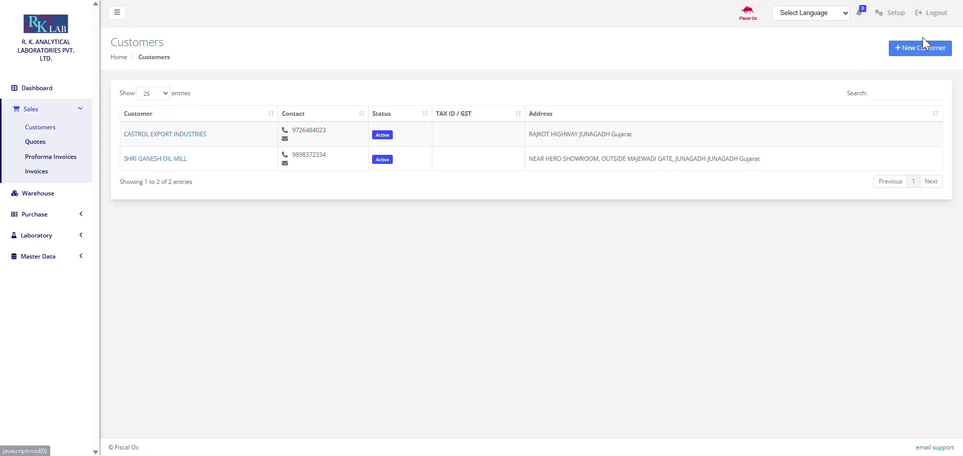
click(910, 46)
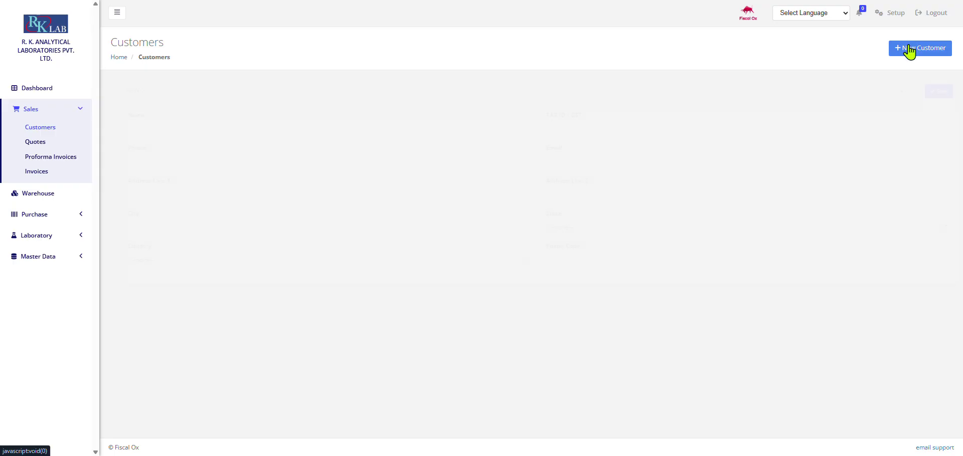
click(294, 122)
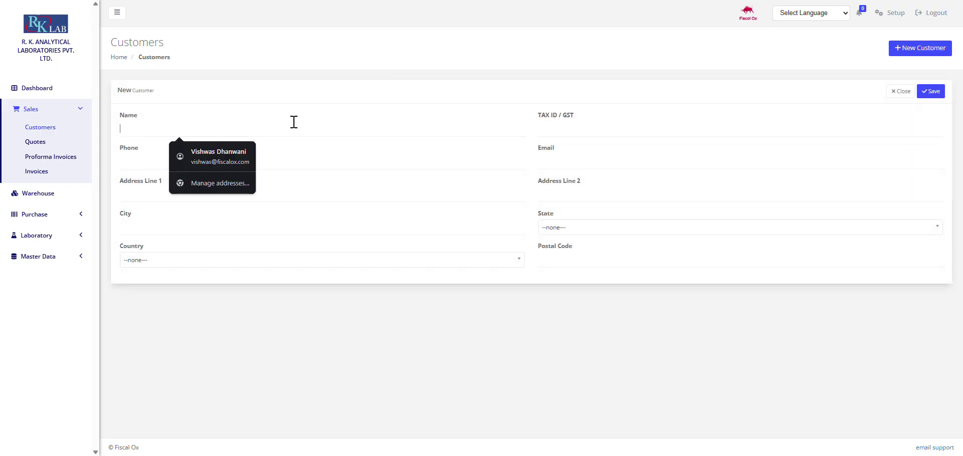
Step: Step through the New Customer fields and State list without entering data, then close unsaved
click(557, 127)
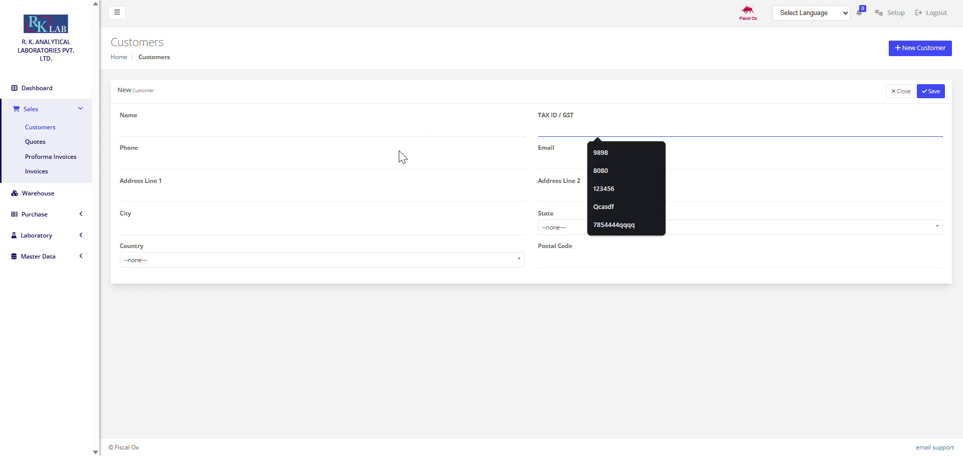
click(365, 160)
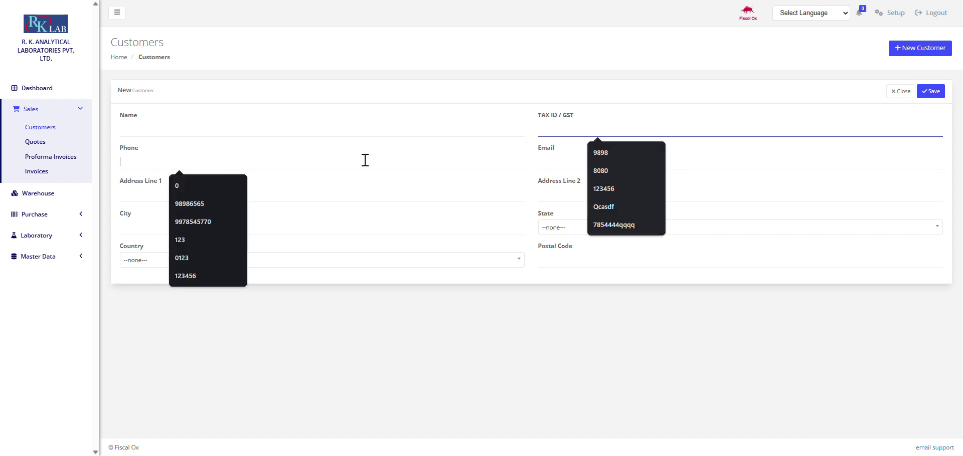
click(597, 166)
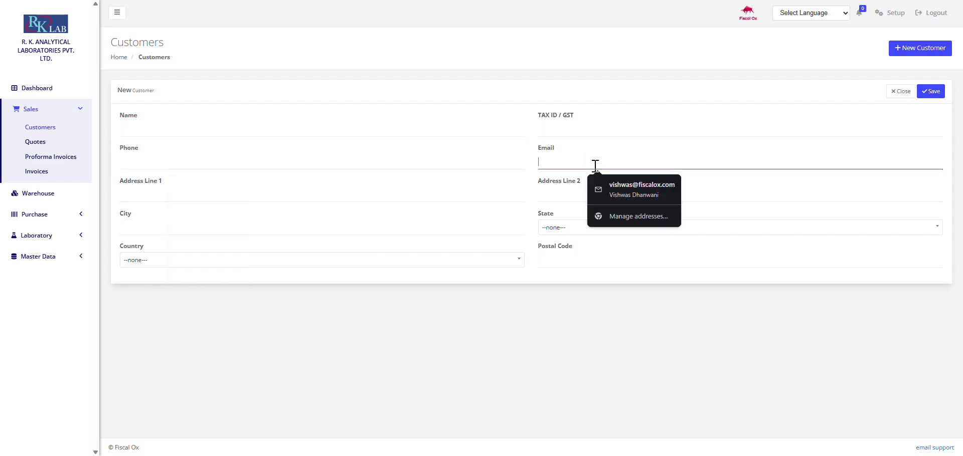
click(379, 190)
click(357, 191)
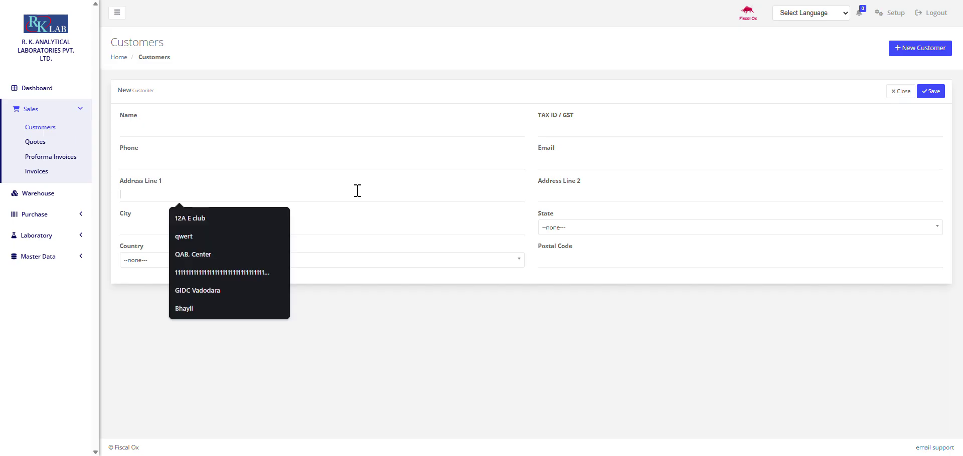
click(550, 192)
click(441, 221)
click(423, 228)
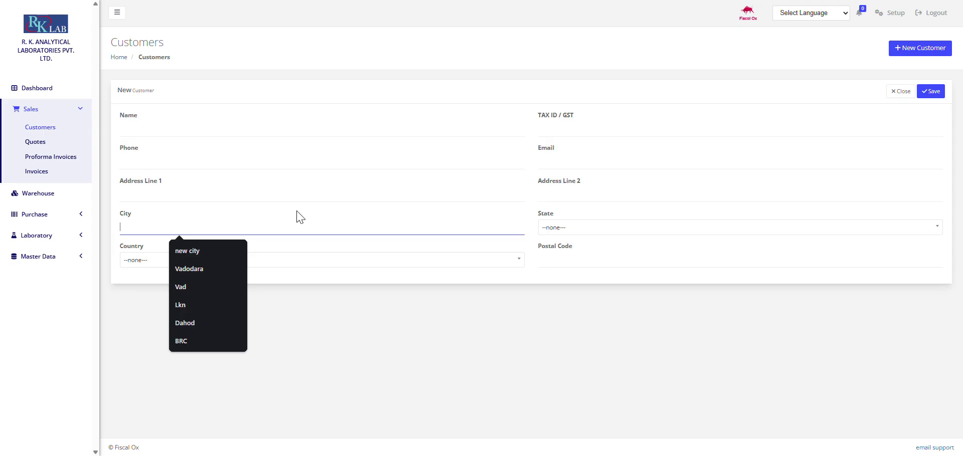
click(575, 228)
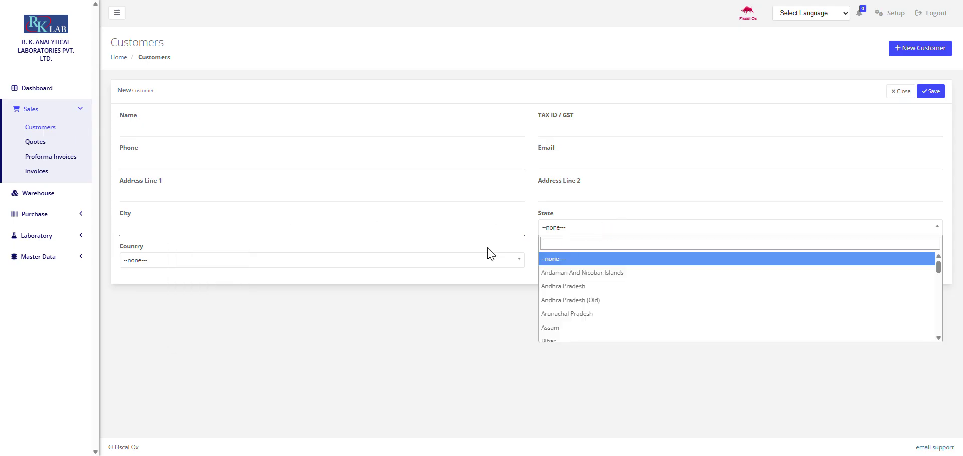
click(518, 234)
click(556, 252)
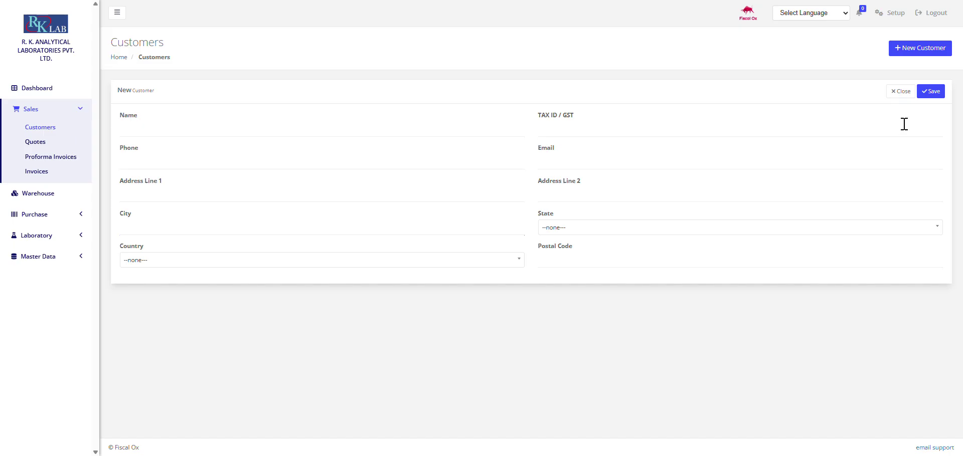
click(899, 91)
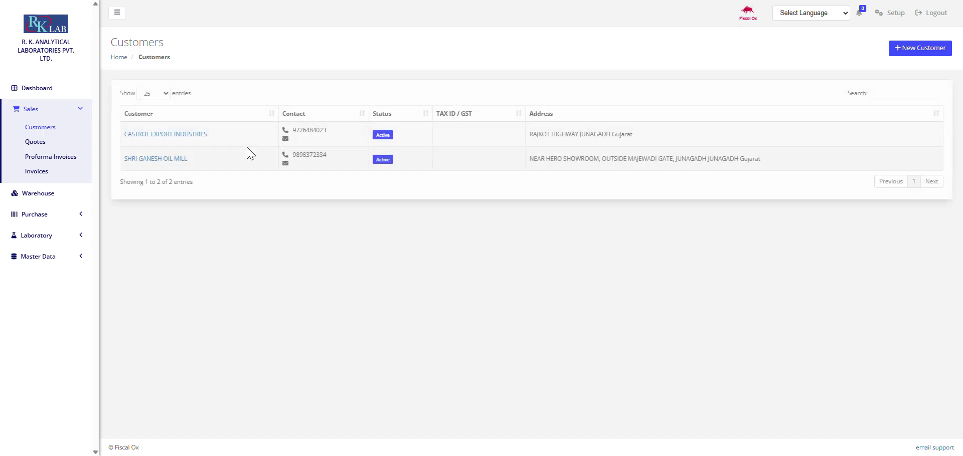
click(190, 135)
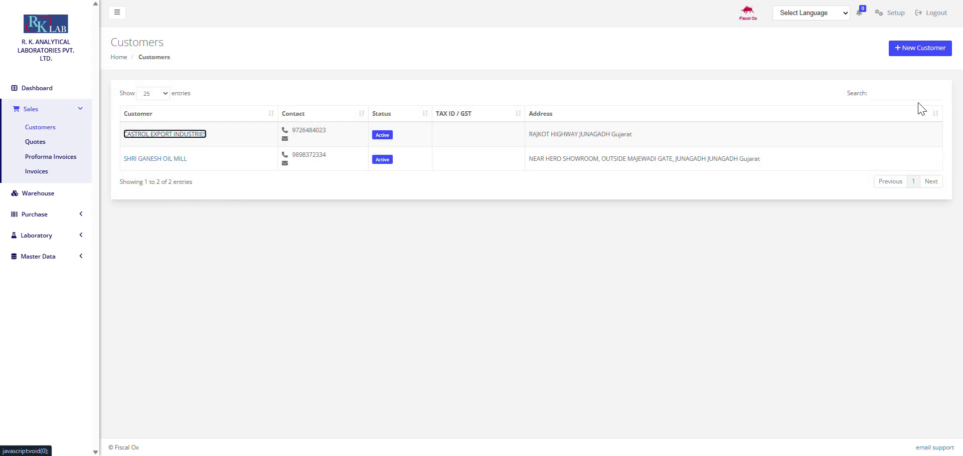
click(190, 135)
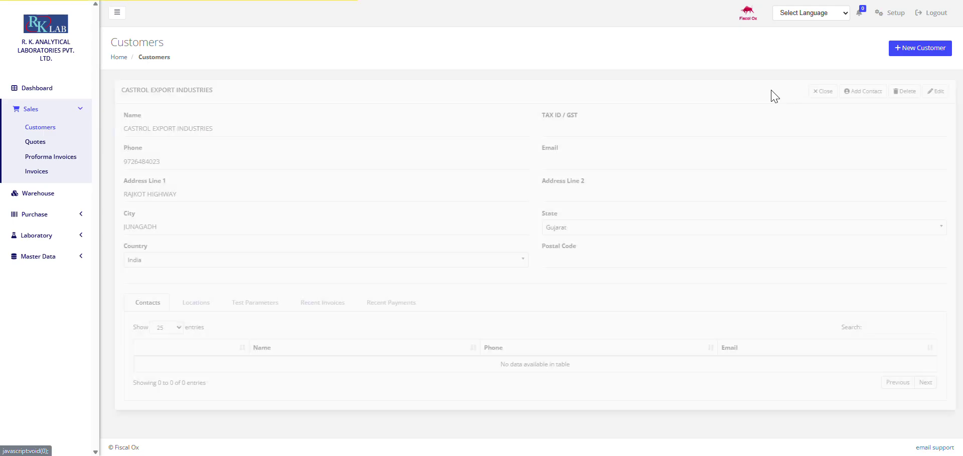
click(868, 93)
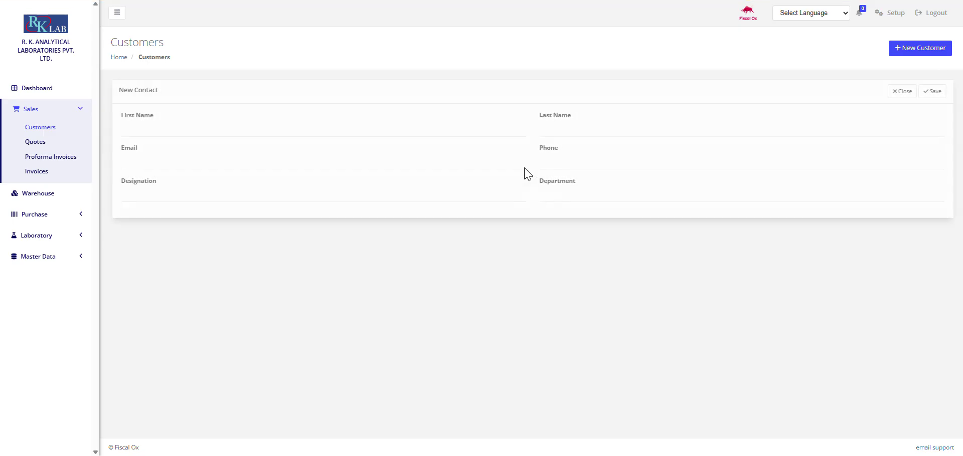
click(893, 95)
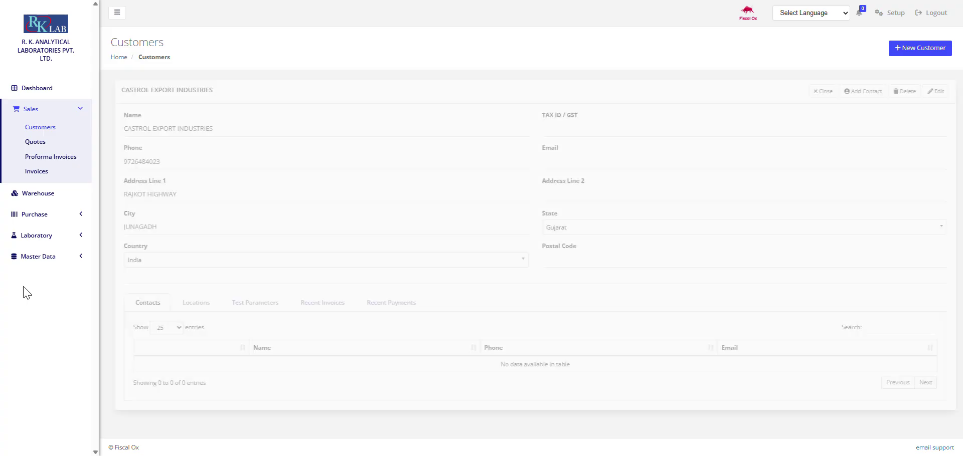
click(183, 303)
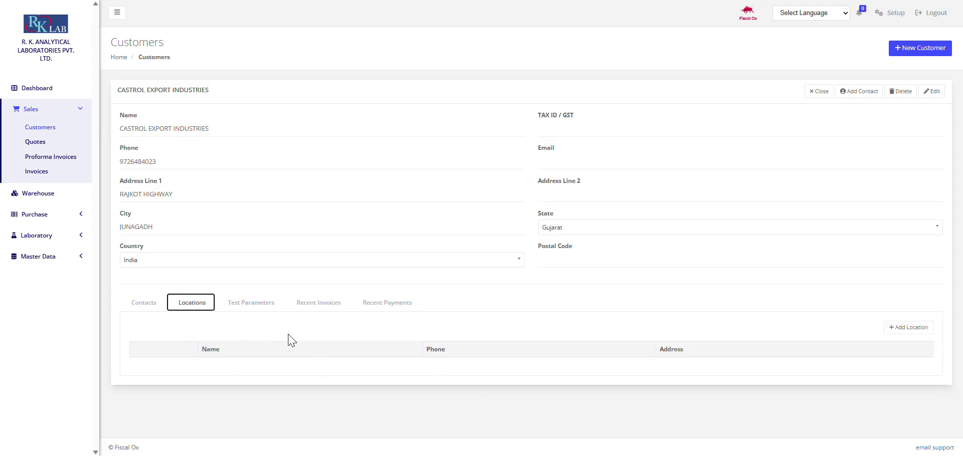
click(310, 308)
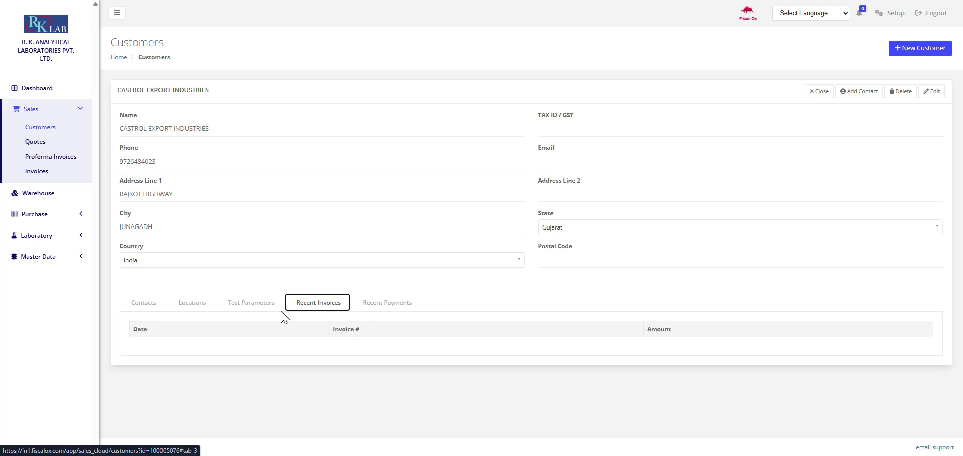
click(375, 310)
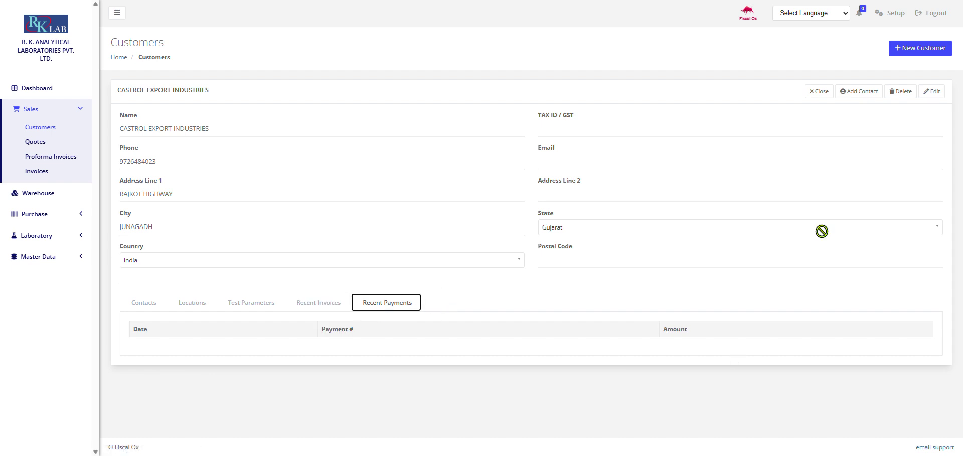
click(814, 94)
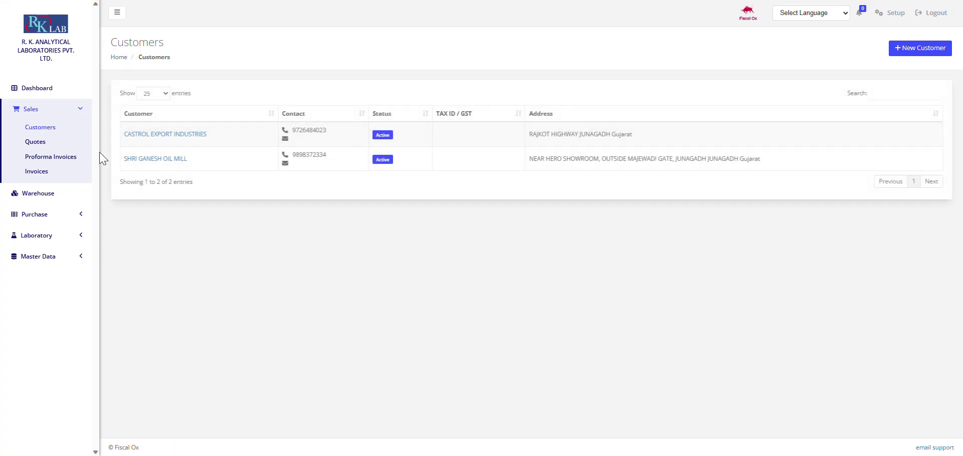
click(55, 144)
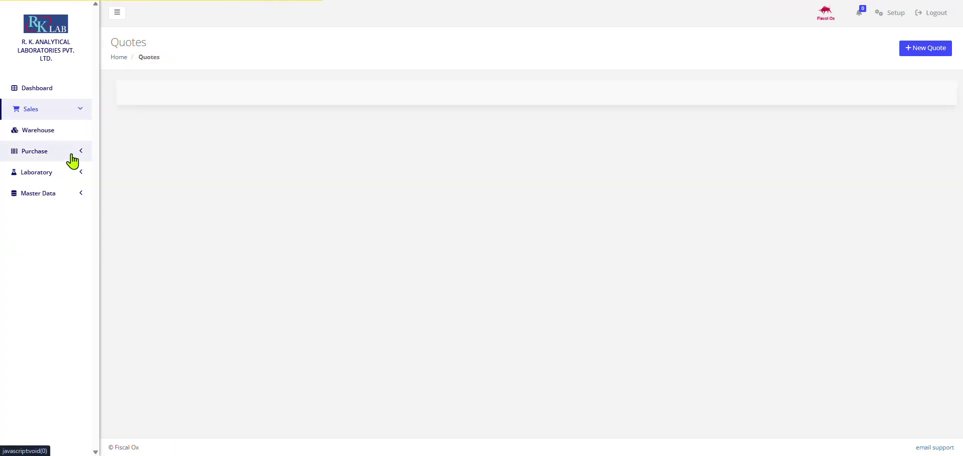
Step: Show the Proforma Invoices list, collapse Sales, and go to the Warehouse products page
click(66, 157)
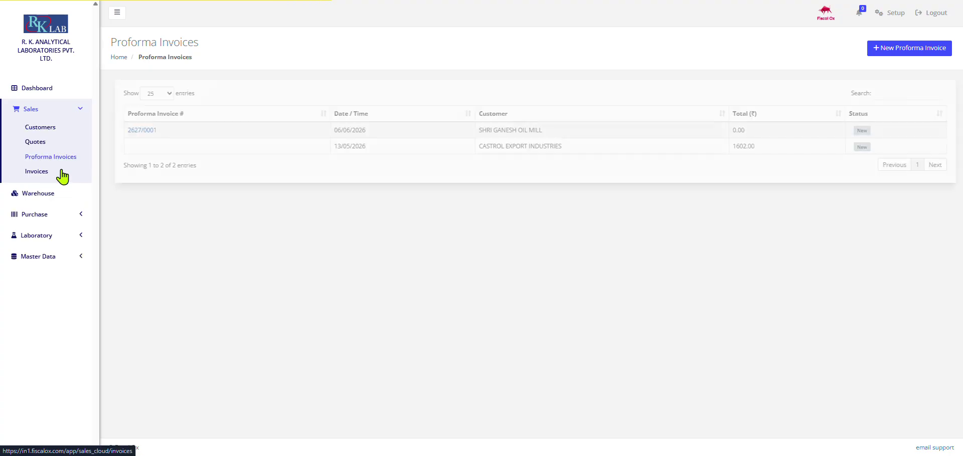
click(65, 109)
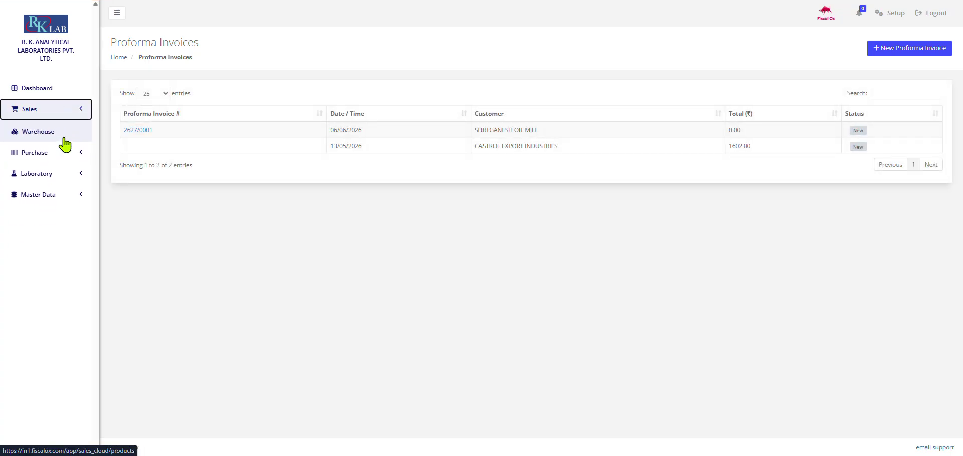
click(65, 135)
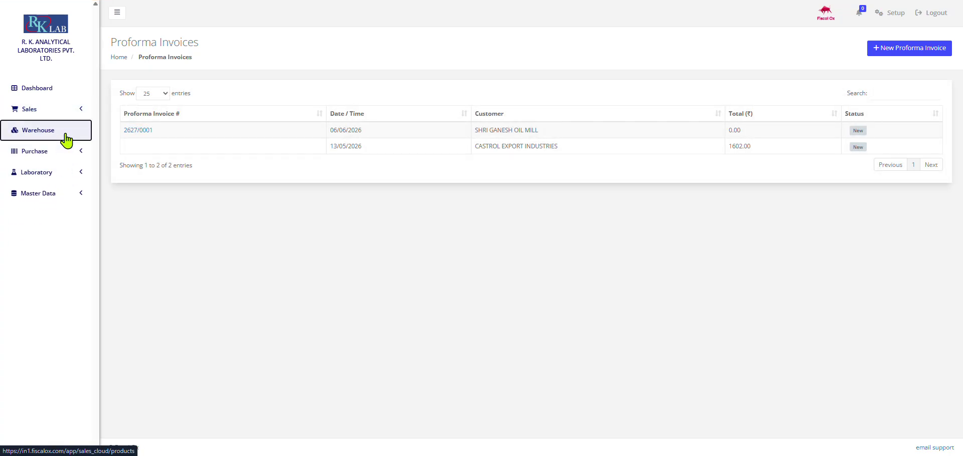
Step: Expand Master Data and open Sample Groups, listing Non NABL (NN) and NABL (NA)
click(64, 194)
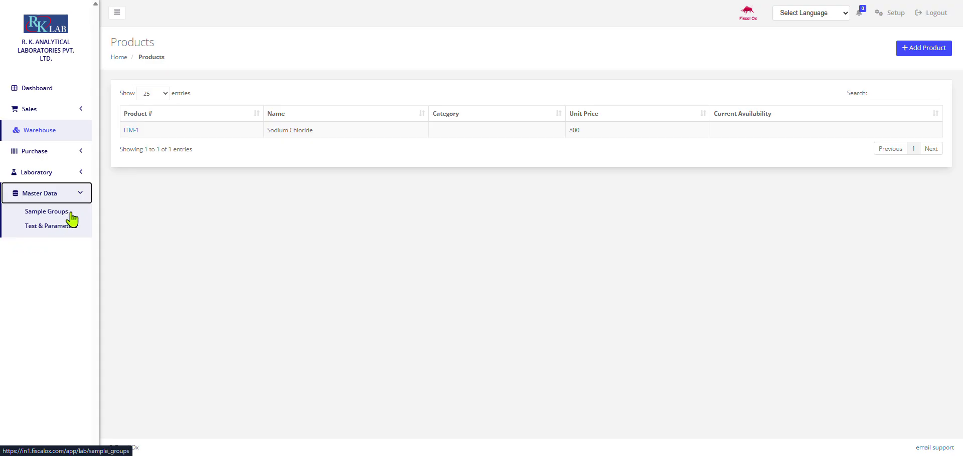
click(70, 214)
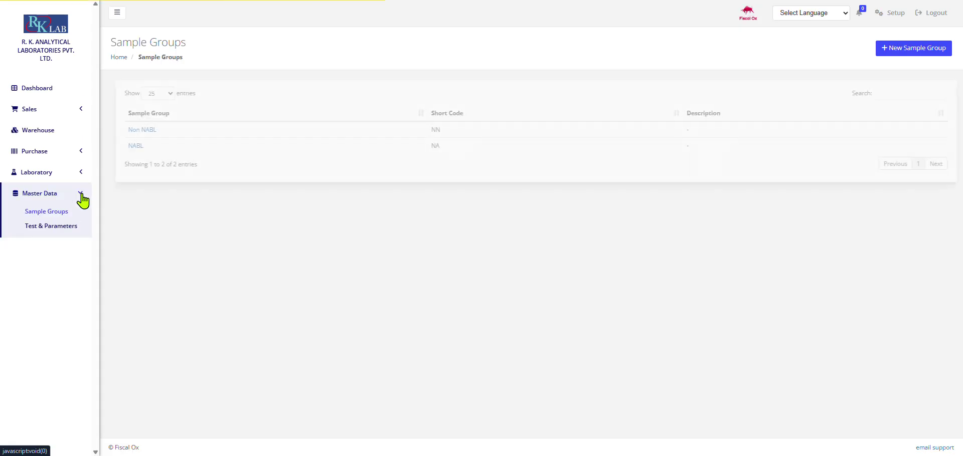
Step: Open the NABL sample group in edit mode and scroll through its Test dropdown options
click(135, 132)
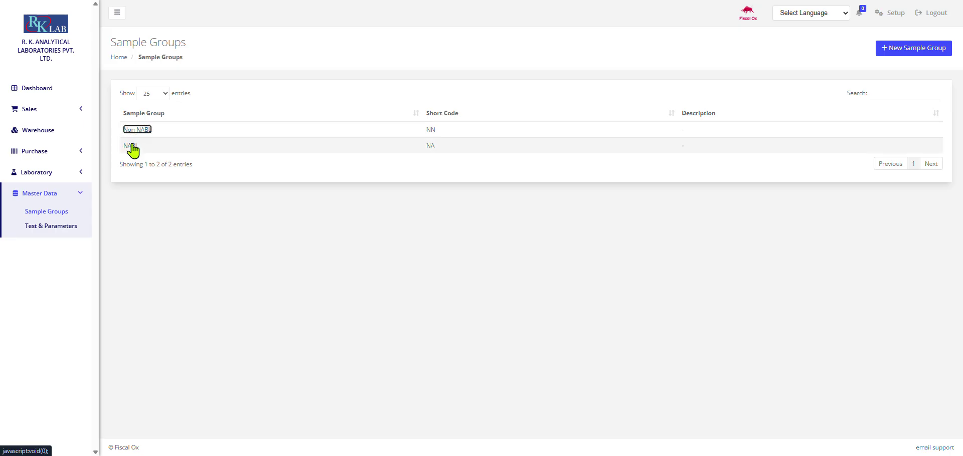
click(132, 147)
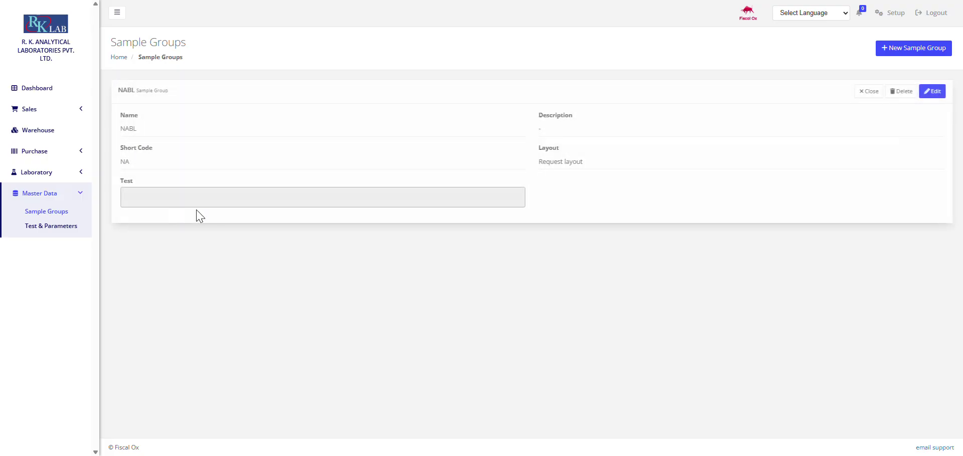
click(926, 94)
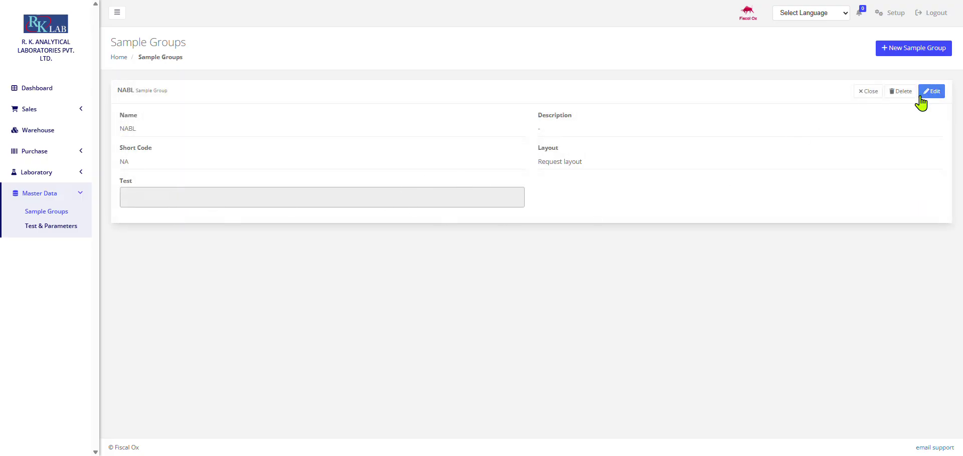
click(344, 191)
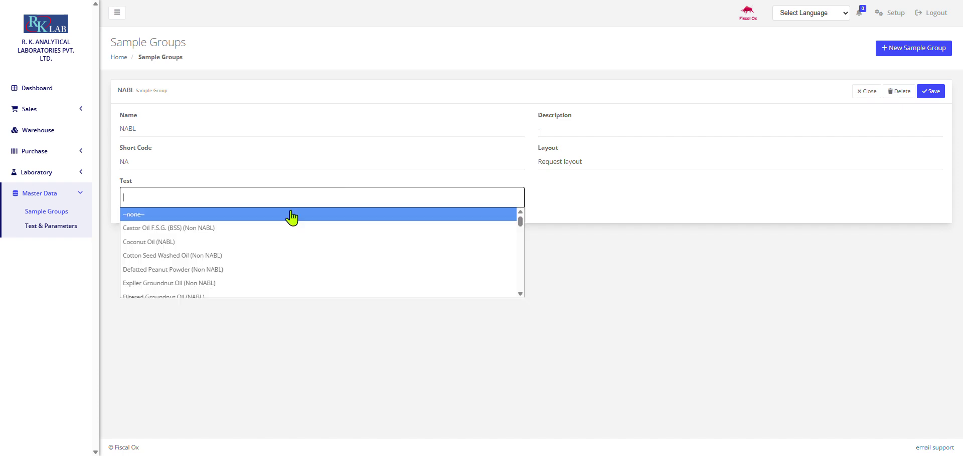
scroll(223, 241, down, 8)
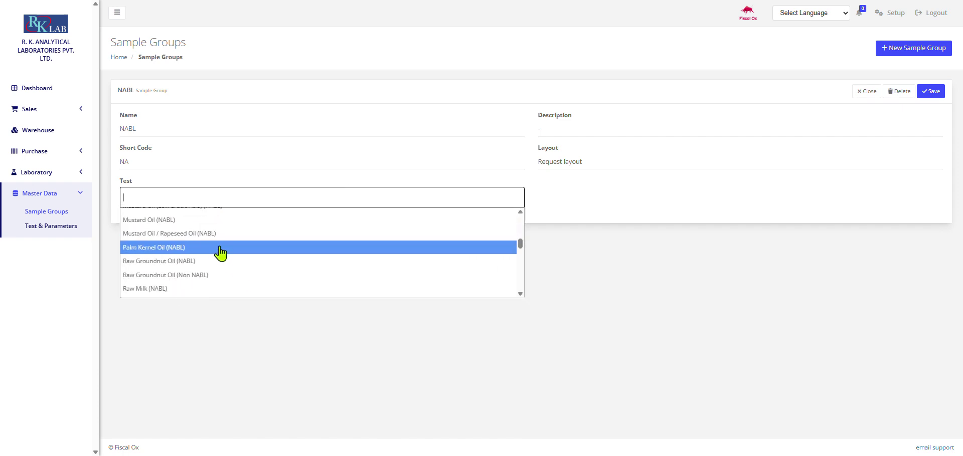
scroll(265, 257, down, 10)
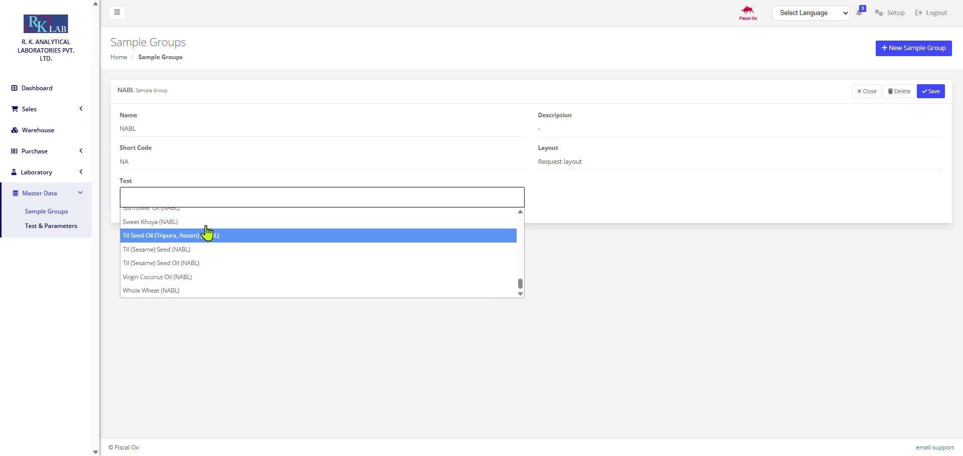
Step: Open the Test & Parameters list, scroll through it, and start a new laboratory test
click(66, 227)
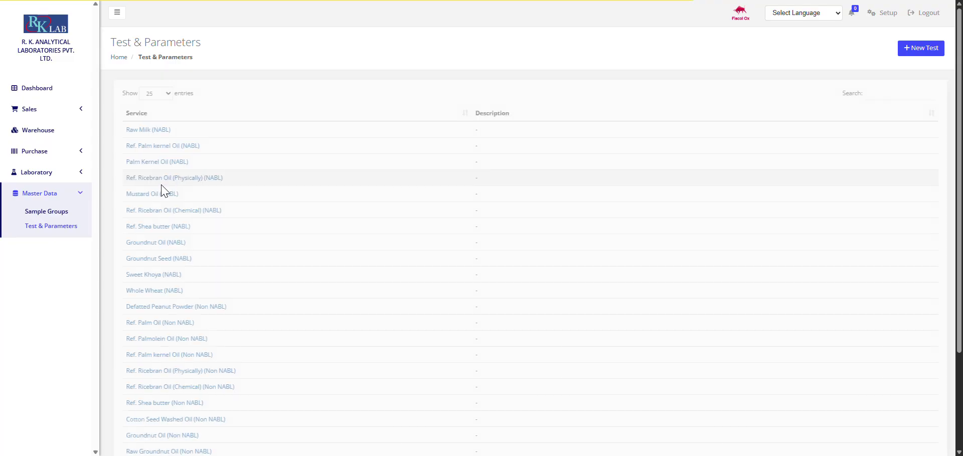
scroll(160, 261, down, 3)
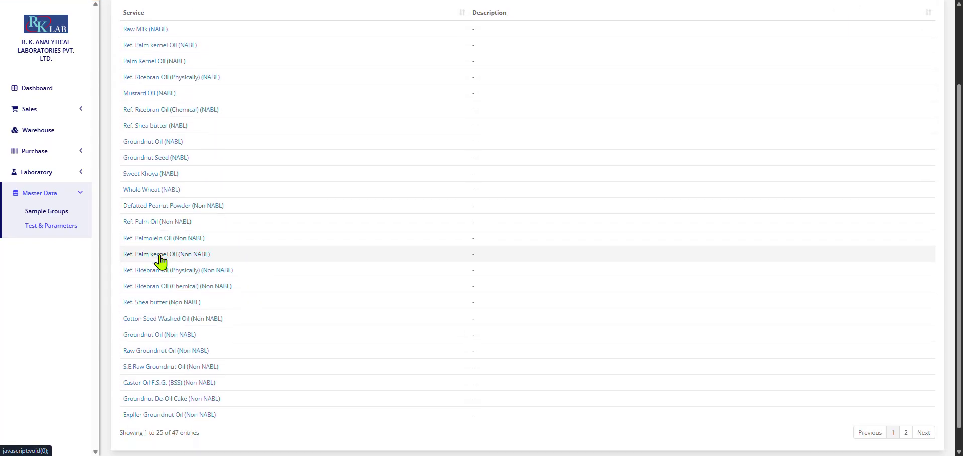
scroll(261, 222, up, 3)
scroll(194, 250, down, 1)
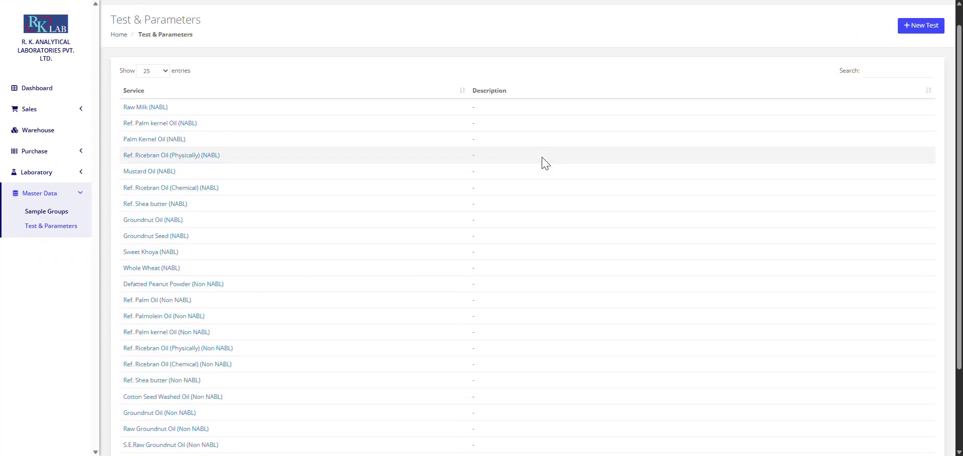
scroll(543, 161, up, 1)
click(921, 52)
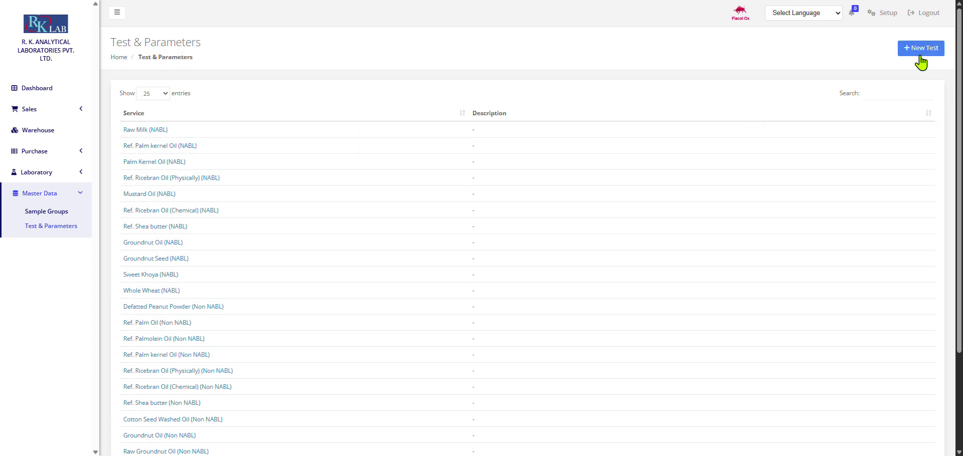
Step: Browse the new test's name suggestions and report-format lists, leaving fields empty, then re-expand the sidebar
click(197, 136)
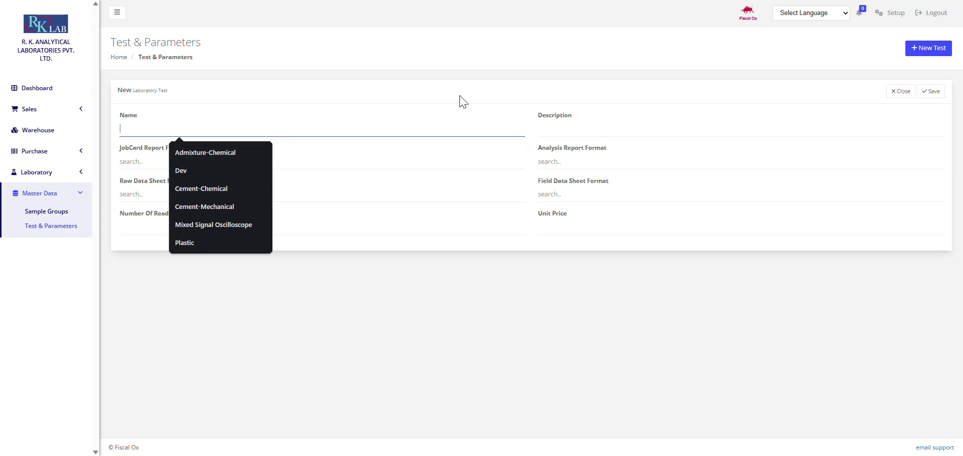
click(344, 155)
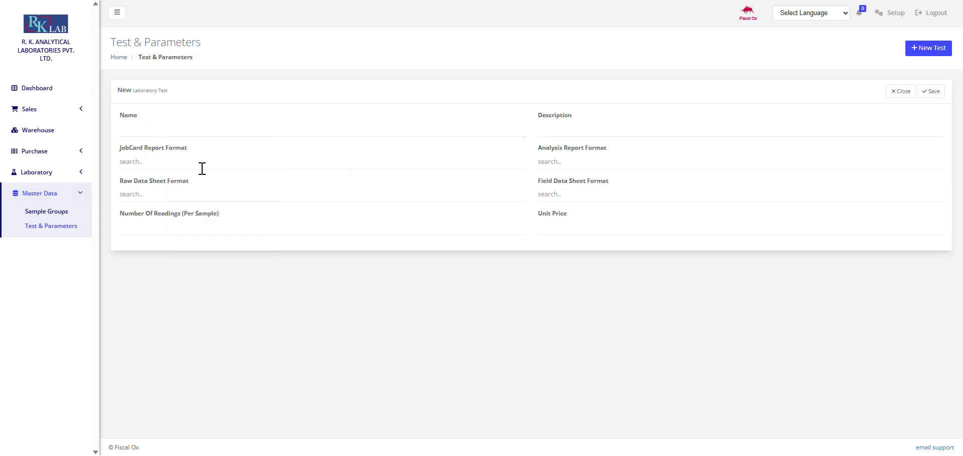
click(166, 167)
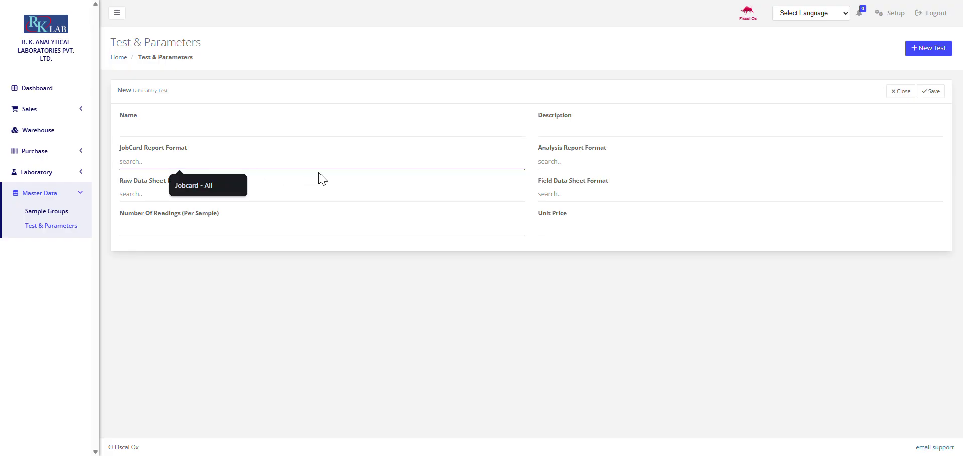
click(576, 168)
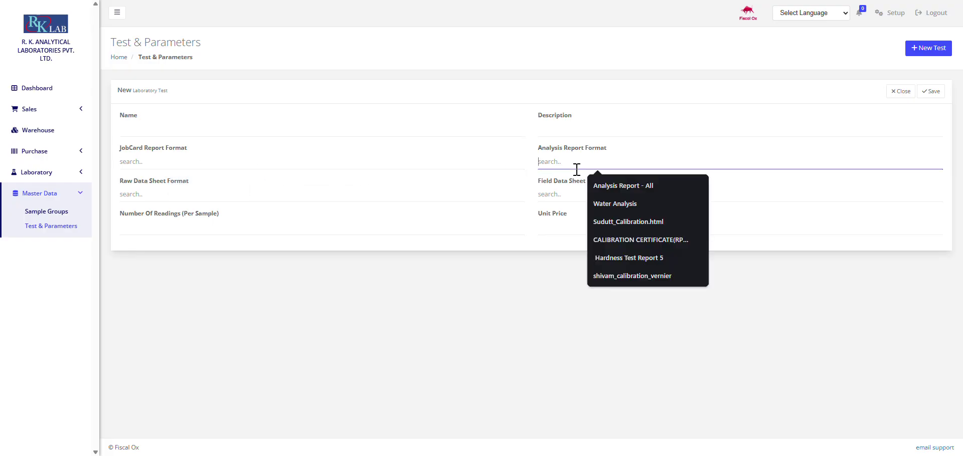
click(561, 193)
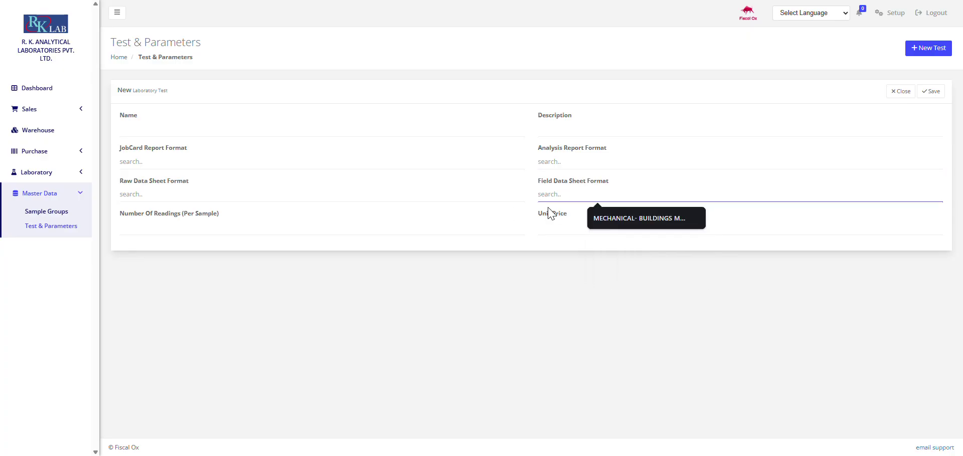
click(185, 194)
click(365, 223)
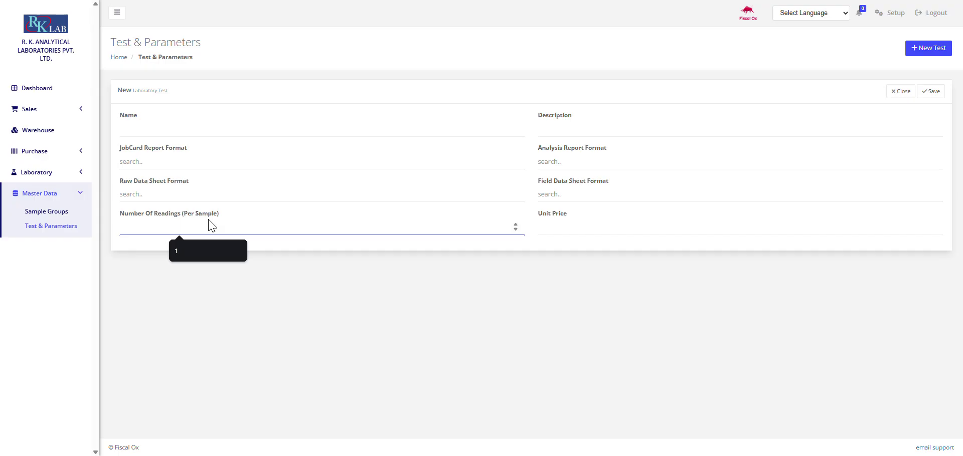
click(646, 223)
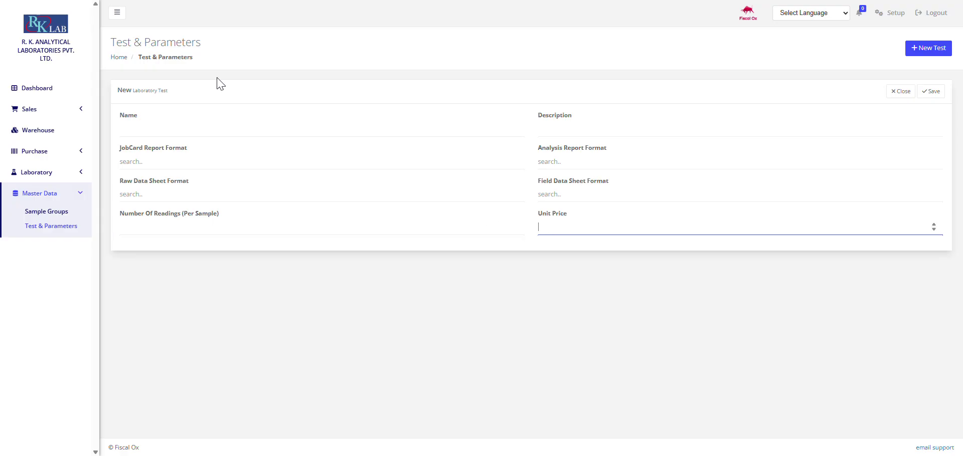
click(30, 110)
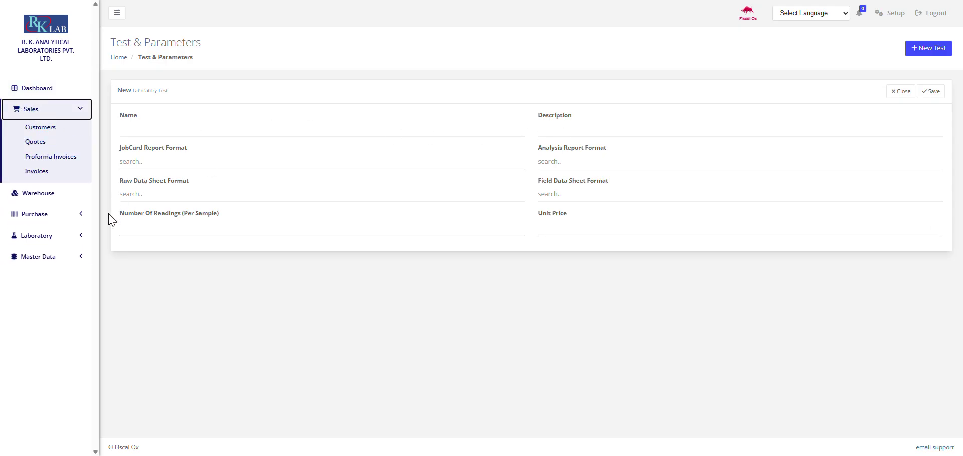
click(75, 235)
click(71, 242)
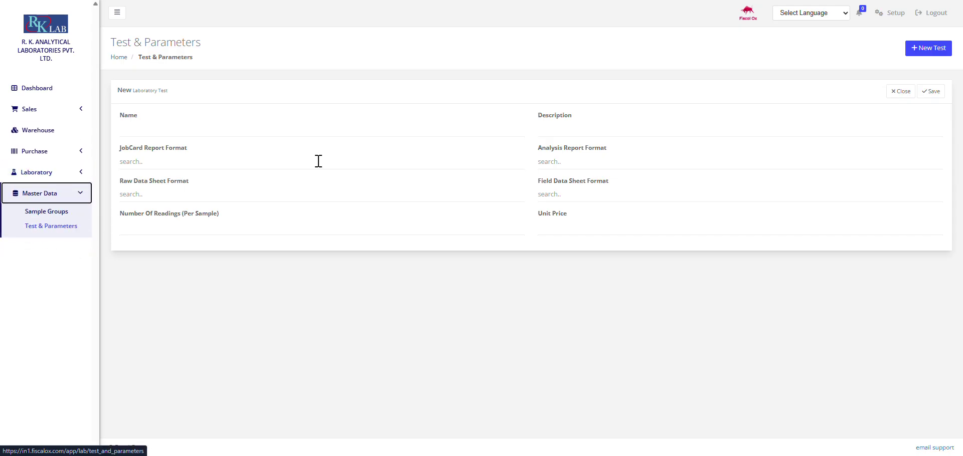
Step: Open the Raw Milk (NABL) test and scroll through its Parameters table
click(900, 92)
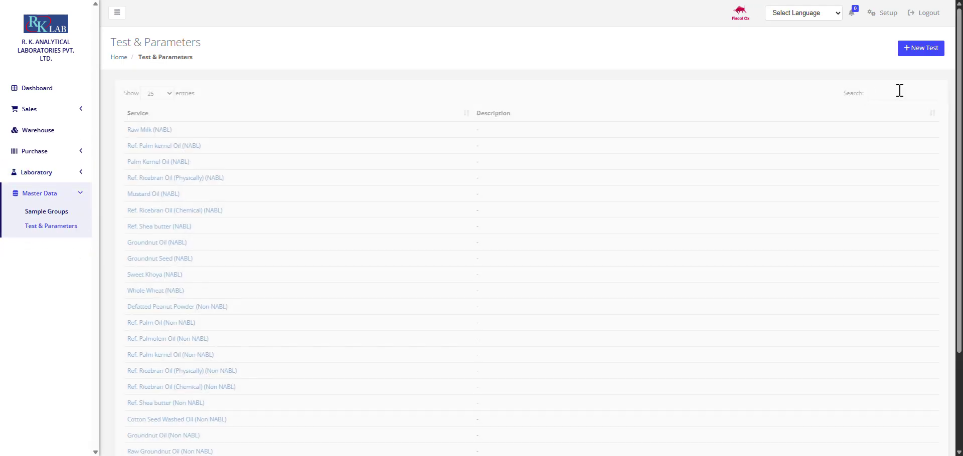
click(161, 131)
scroll(250, 189, down, 4)
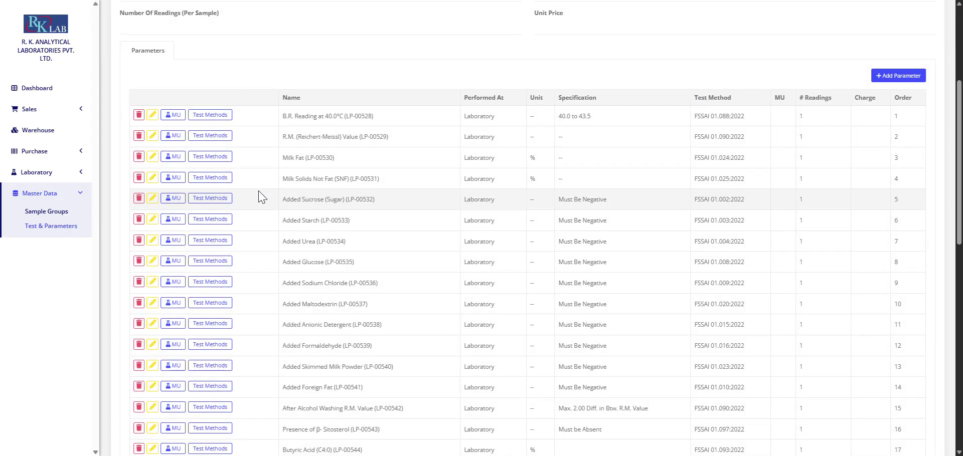
scroll(451, 168, down, 3)
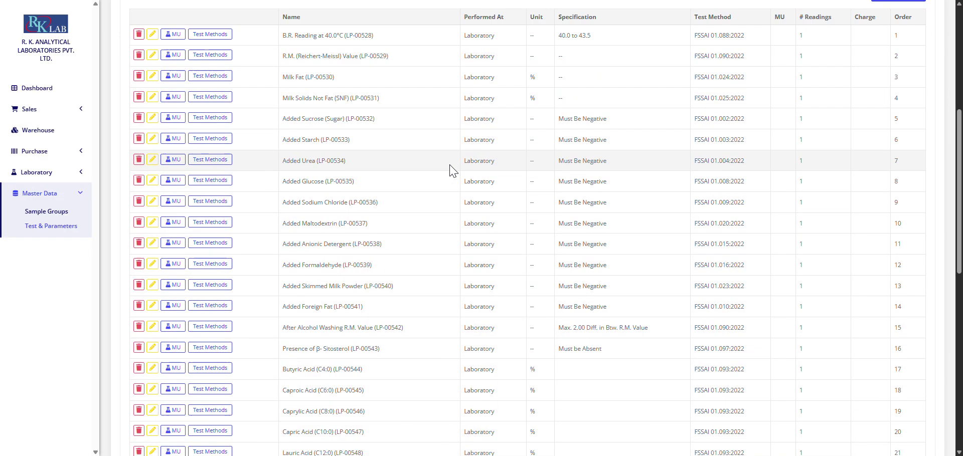
scroll(454, 165, up, 5)
scroll(454, 164, up, 3)
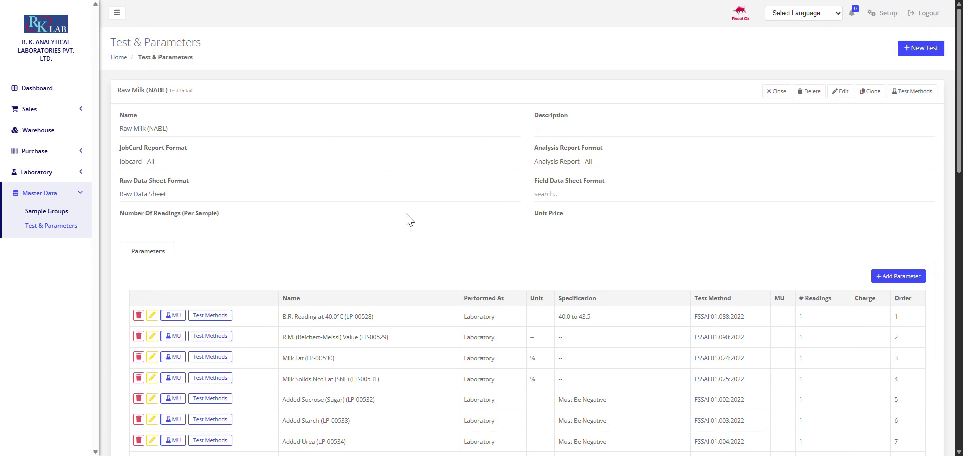
scroll(392, 278, down, 4)
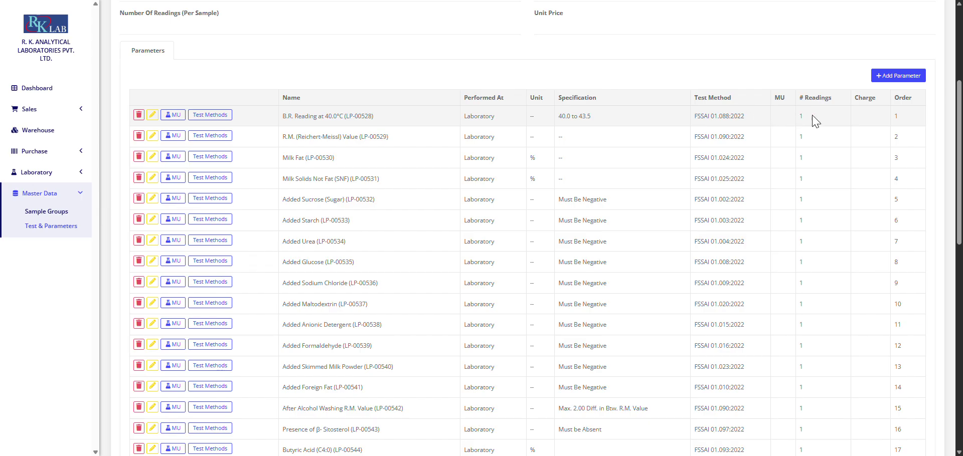
scroll(873, 120, down, 3)
scroll(910, 80, up, 1)
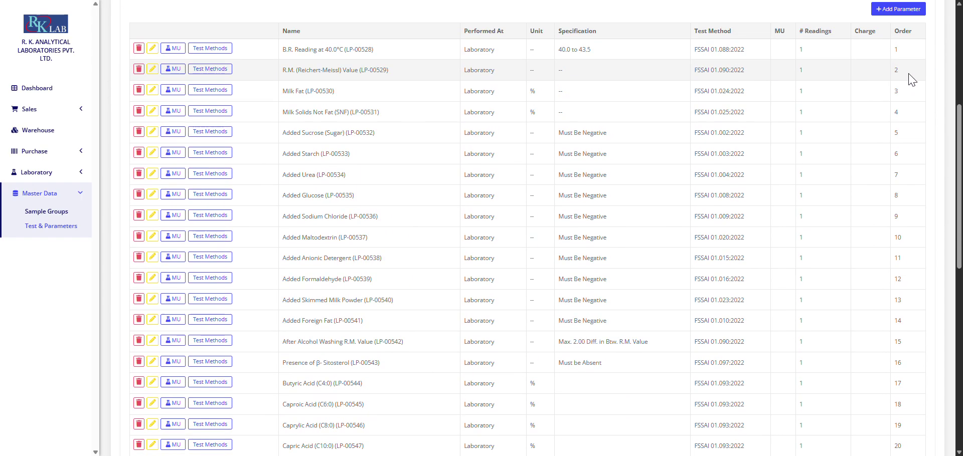
scroll(900, 301, down, 4)
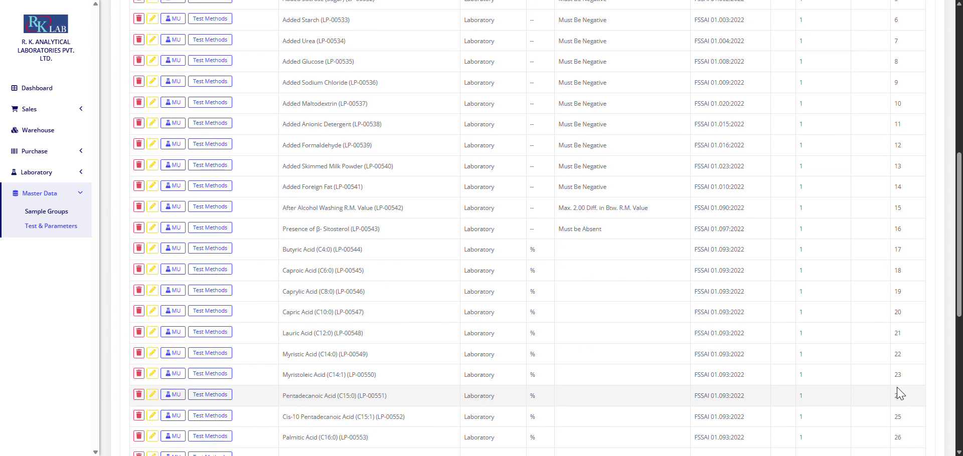
scroll(808, 303, up, 10)
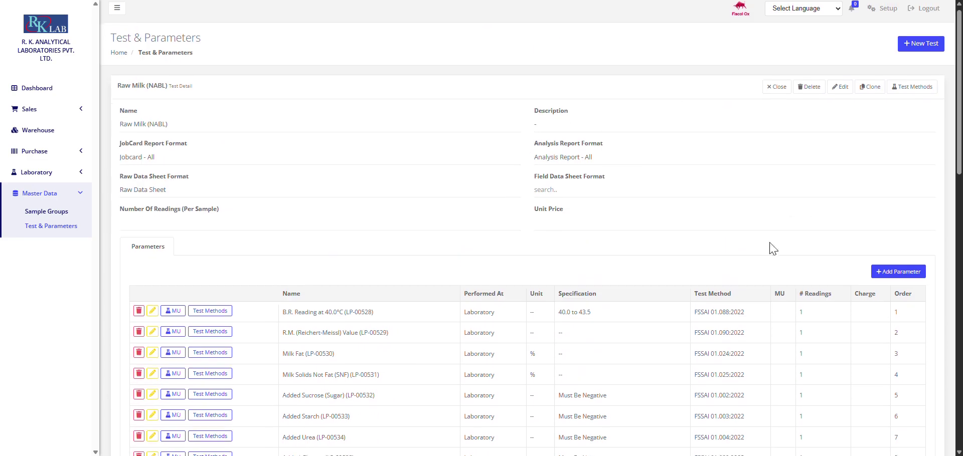
scroll(261, 165, down, 3)
Step: Check the first parameter's Test Methods, then start adding a new parameter
click(217, 180)
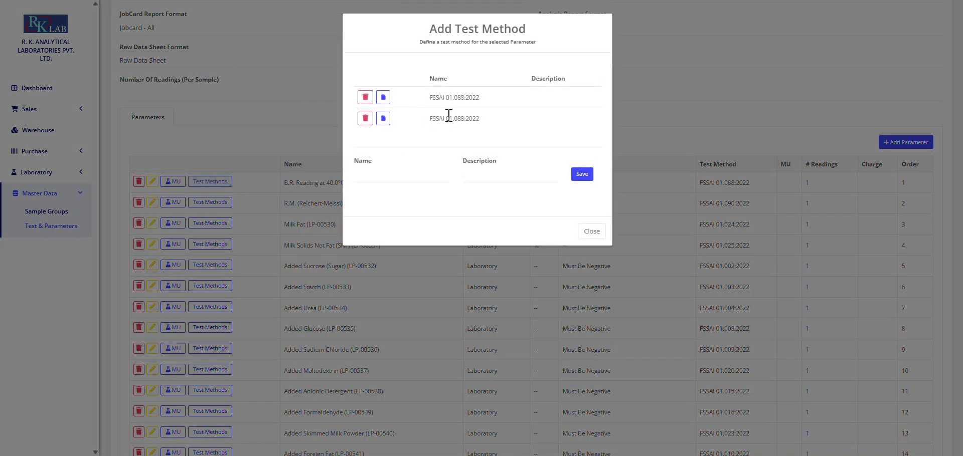
click(600, 231)
scroll(600, 259, down, 2)
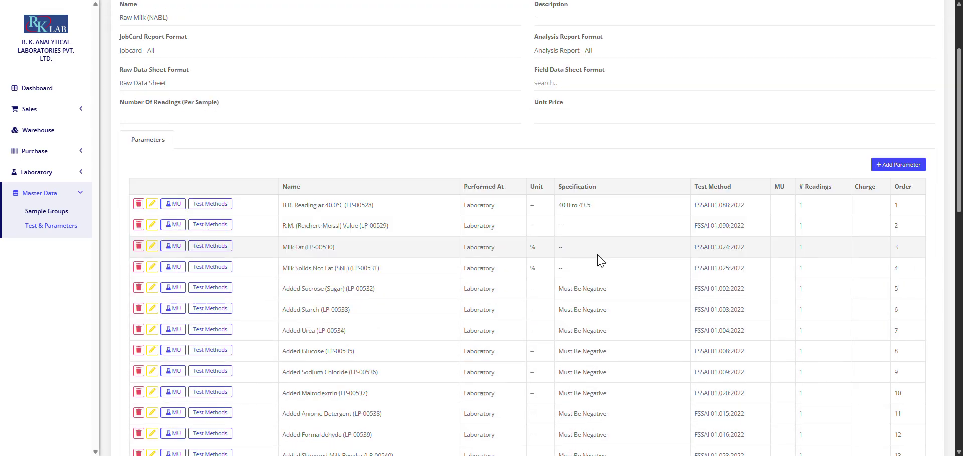
scroll(601, 259, down, 1)
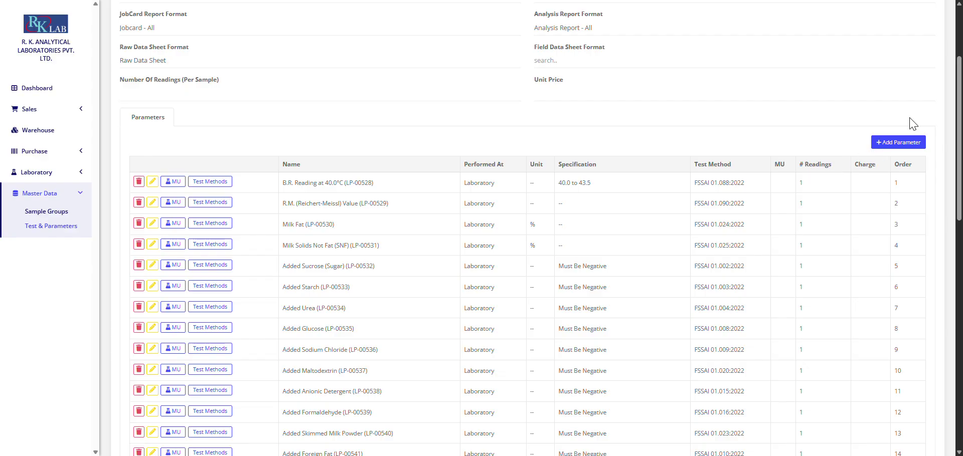
click(895, 142)
scroll(521, 107, up, 2)
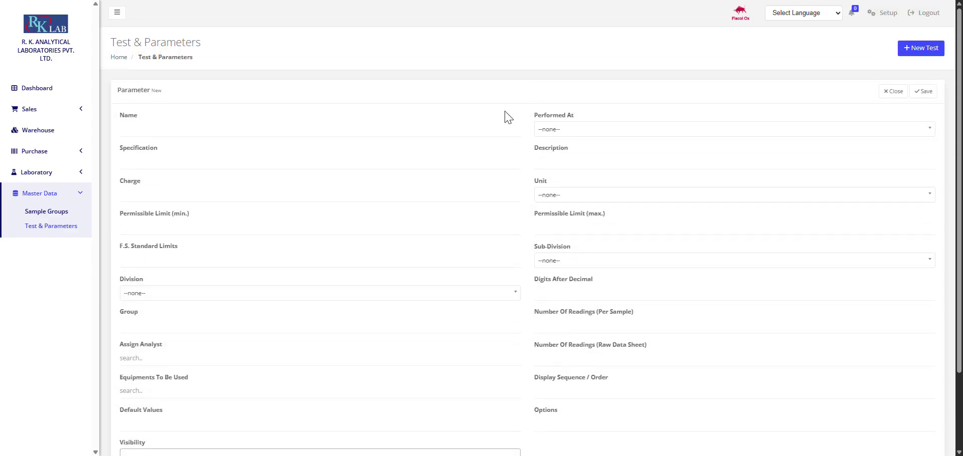
scroll(269, 194, down, 2)
click(193, 196)
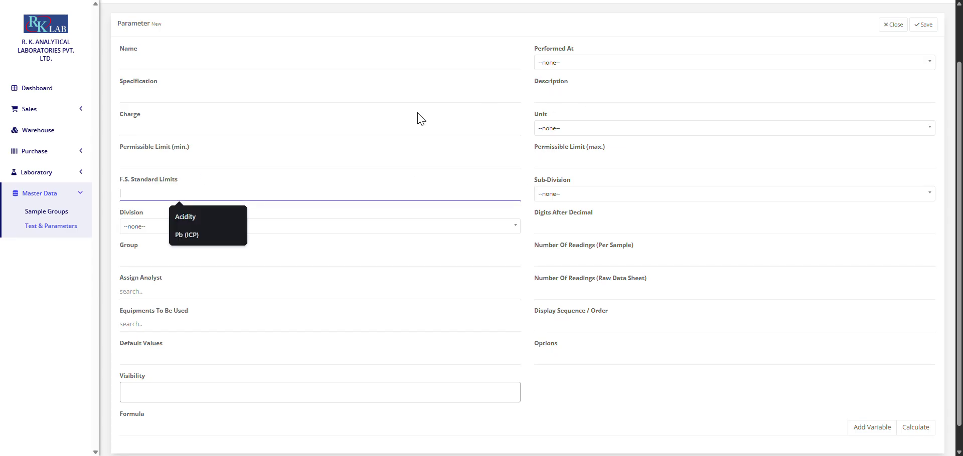
click(215, 155)
click(247, 157)
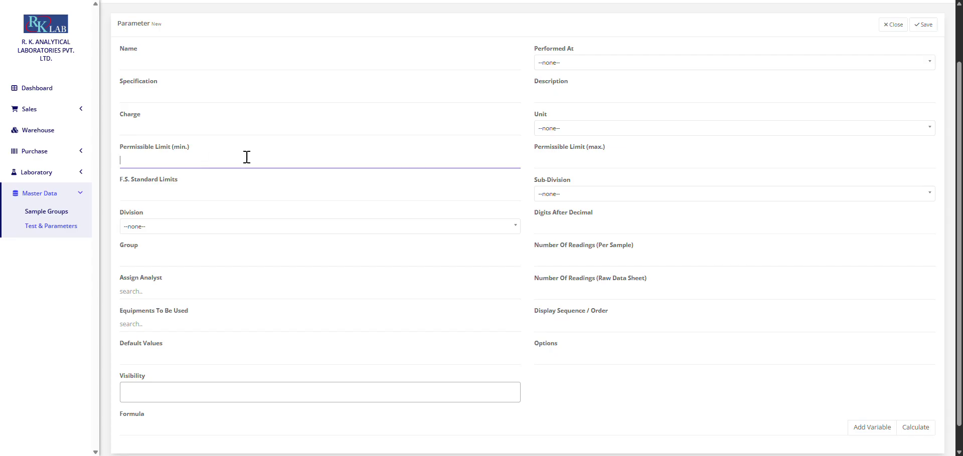
click(577, 164)
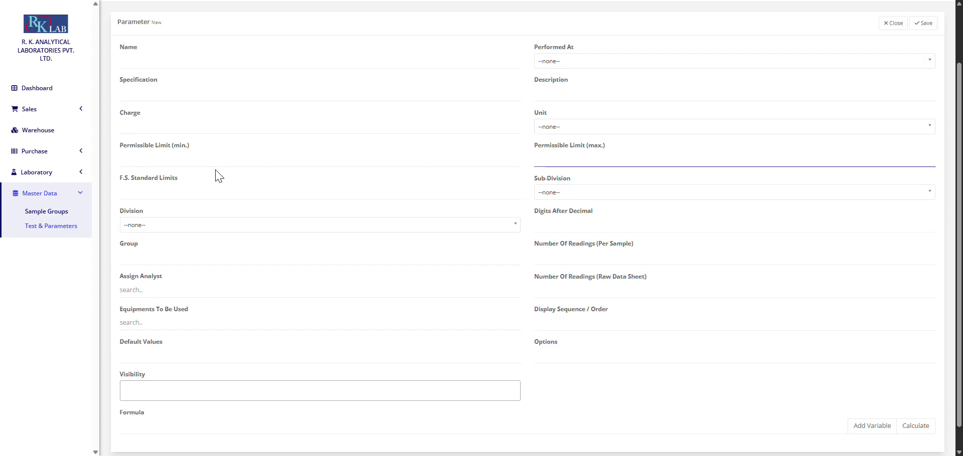
scroll(216, 178, down, 1)
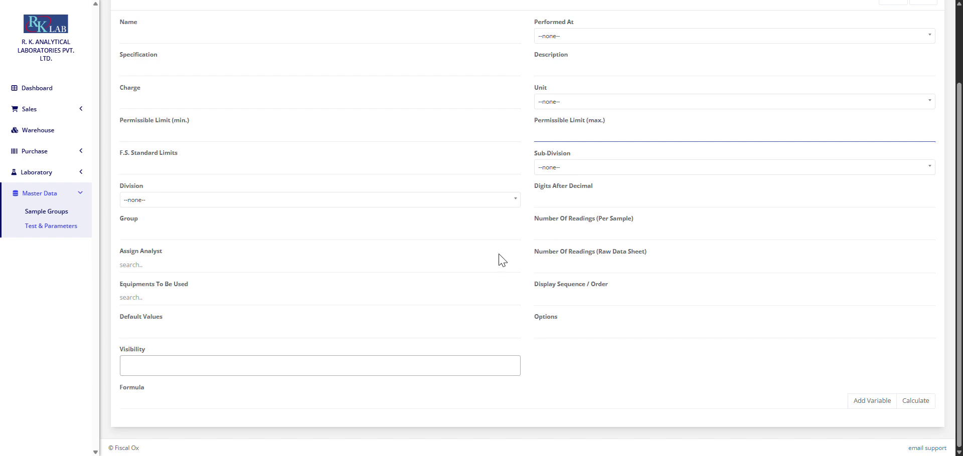
scroll(444, 185, up, 3)
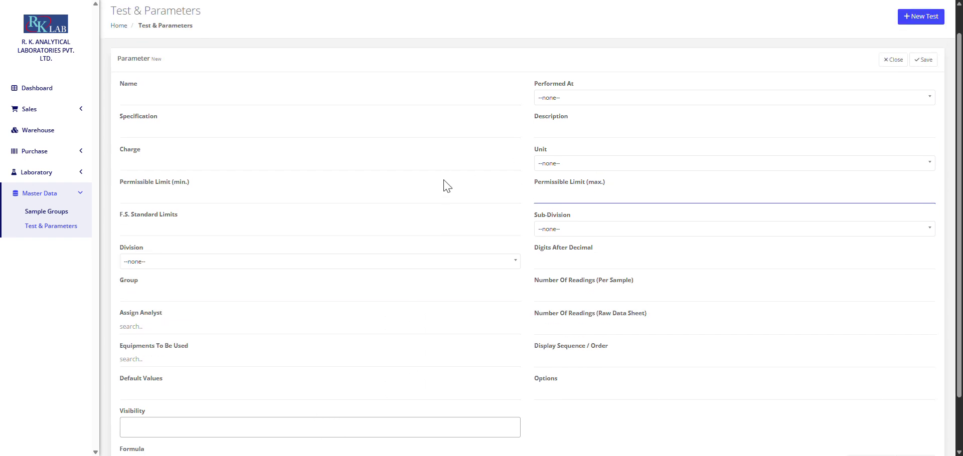
scroll(432, 194, down, 3)
click(326, 409)
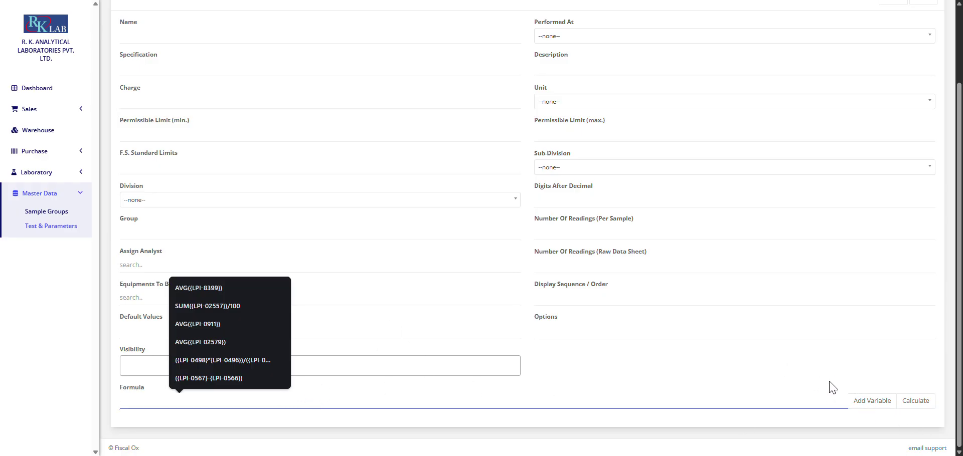
click(858, 403)
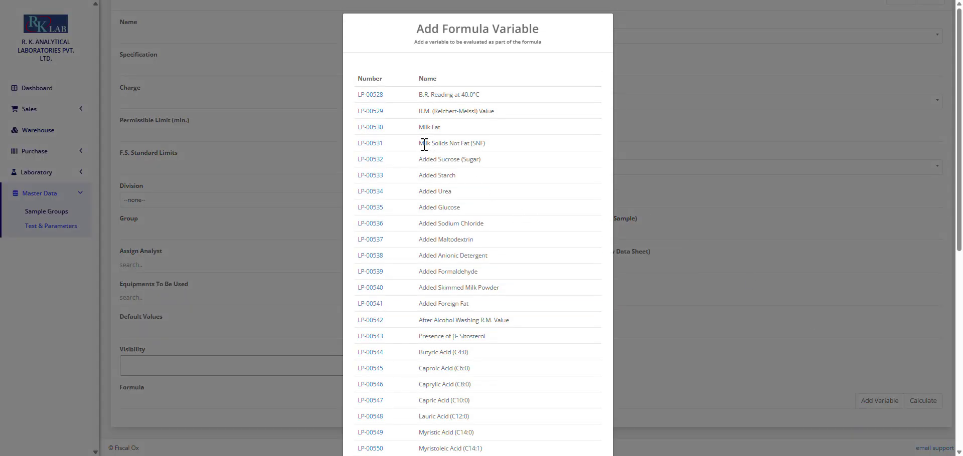
scroll(395, 86, down, 7)
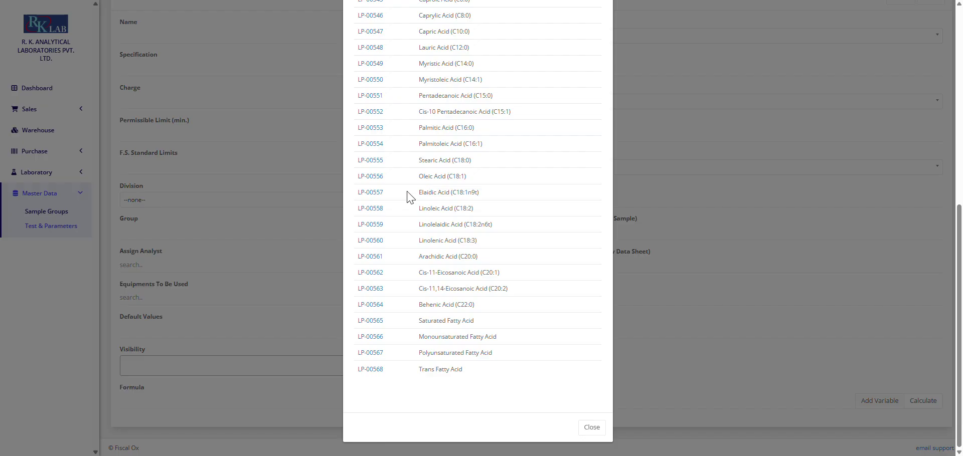
scroll(407, 195, up, 3)
scroll(441, 247, down, 3)
click(591, 427)
scroll(937, 112, up, 2)
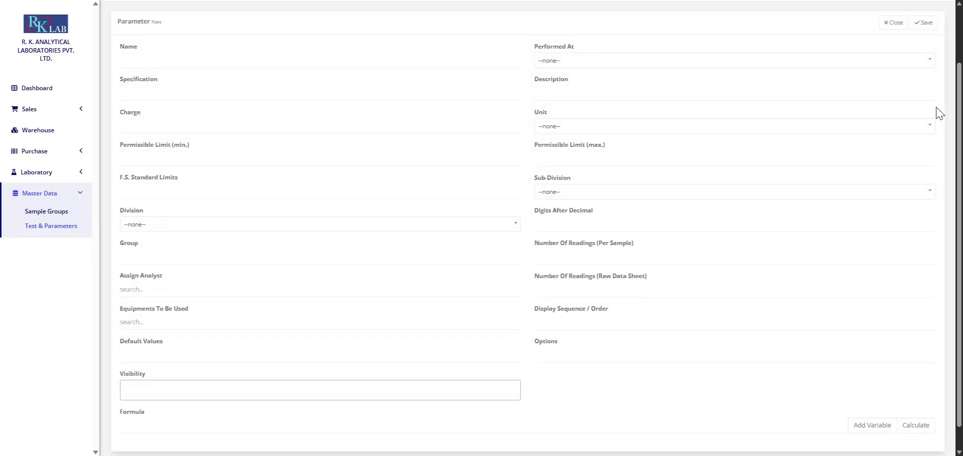
Step: Discard the new parameter form and scroll the Raw Milk (NABL) parameter list
click(898, 93)
scroll(258, 189, down, 4)
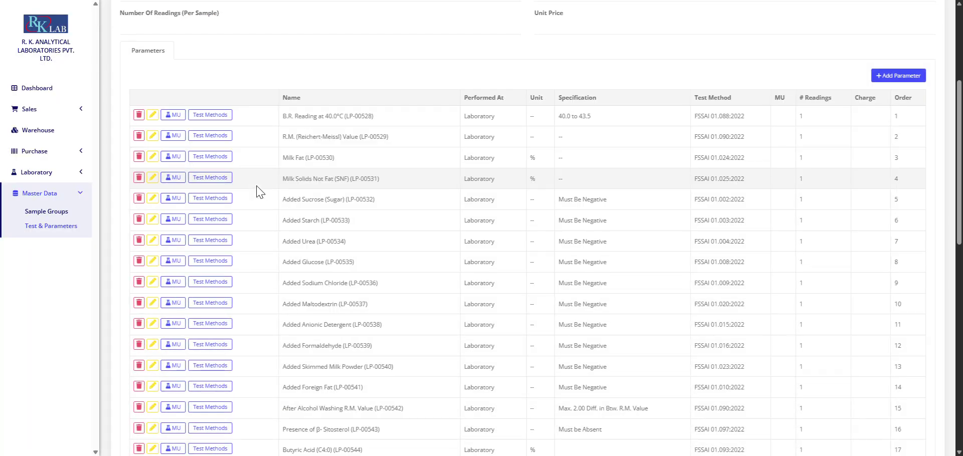
scroll(256, 184, up, 1)
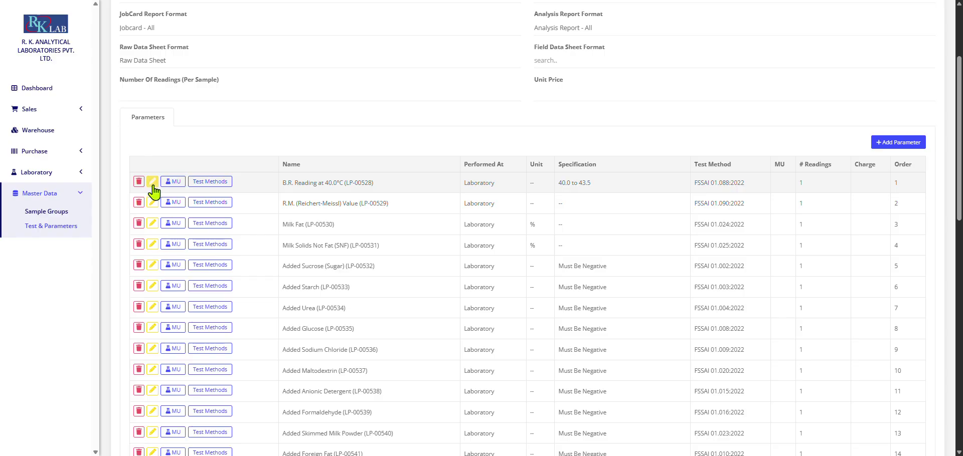
scroll(216, 183, down, 6)
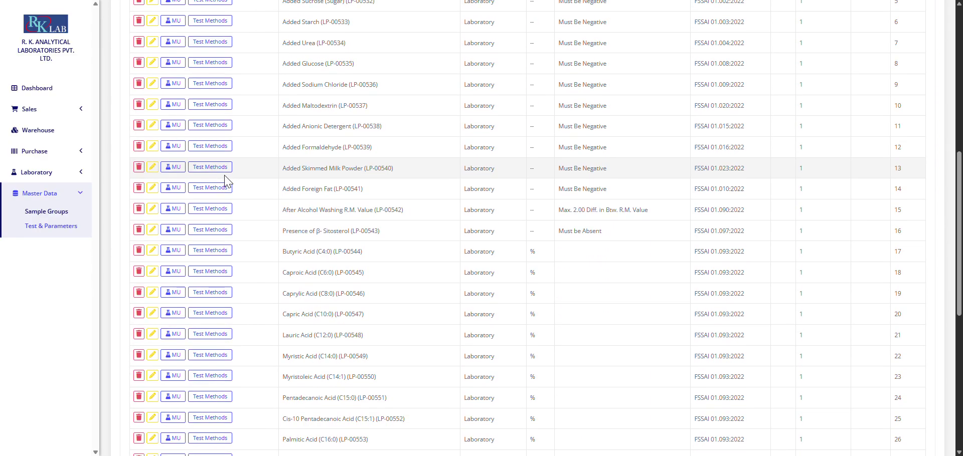
scroll(236, 180, up, 6)
scroll(239, 178, down, 3)
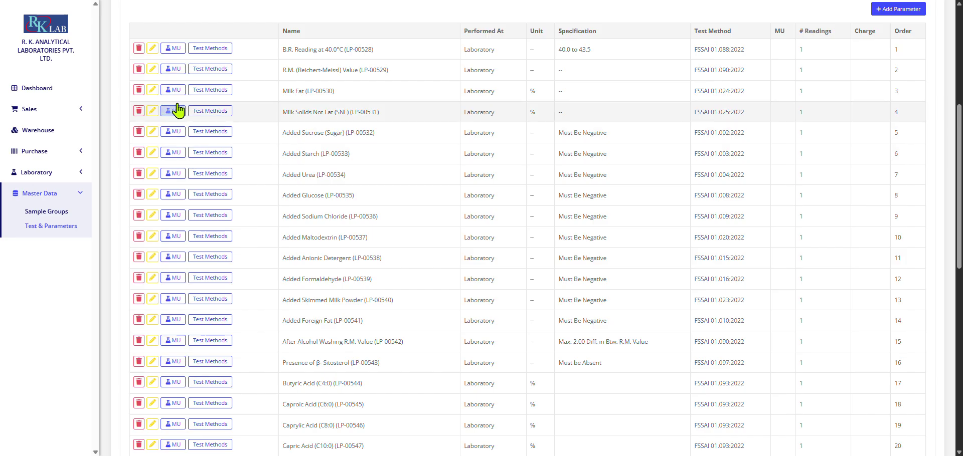
Step: Open and close the B.R. Reading at 40.0°C parameter, then close the Raw Milk (NABL) test
click(153, 53)
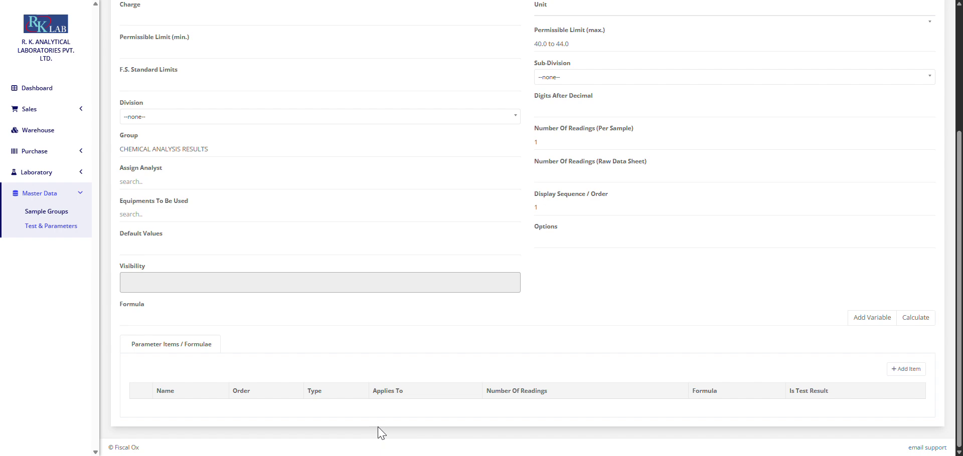
scroll(718, 402, up, 4)
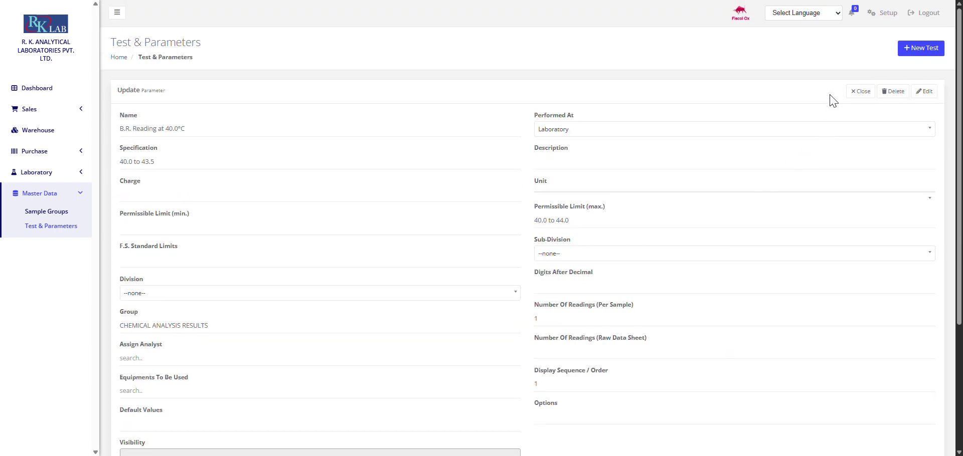
click(859, 91)
scroll(145, 271, down, 10)
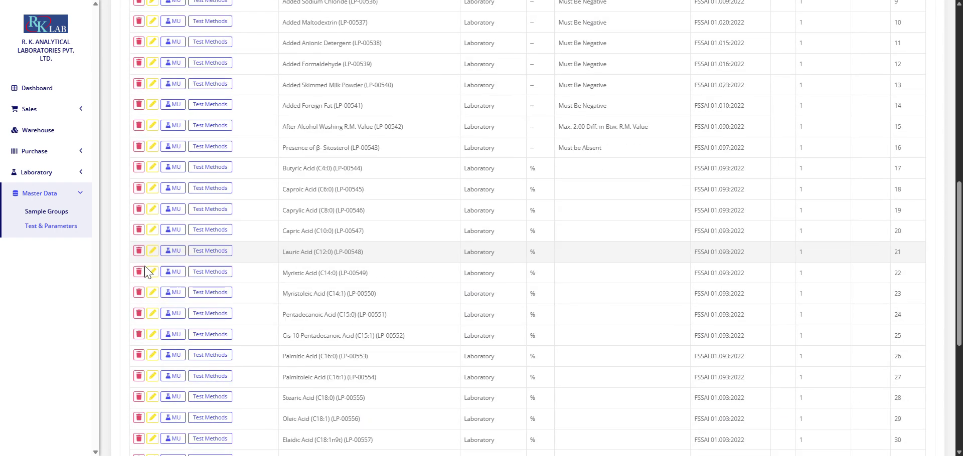
scroll(144, 271, down, 5)
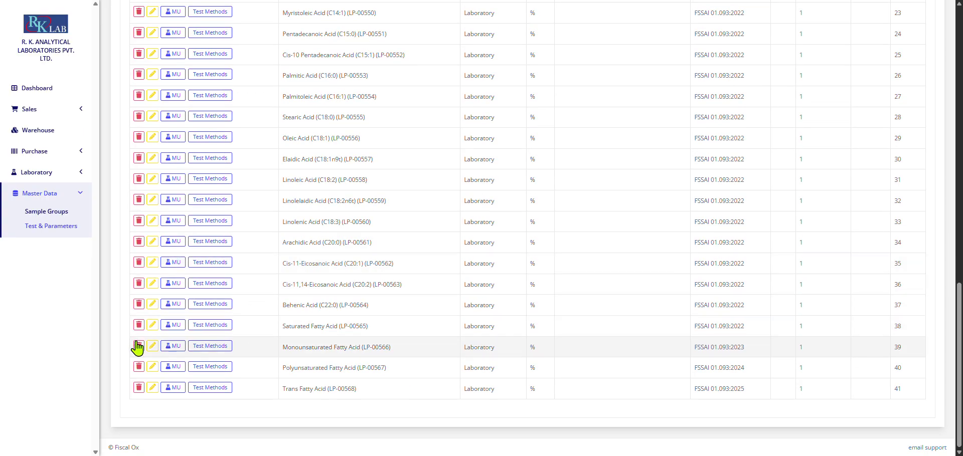
scroll(599, 162, up, 15)
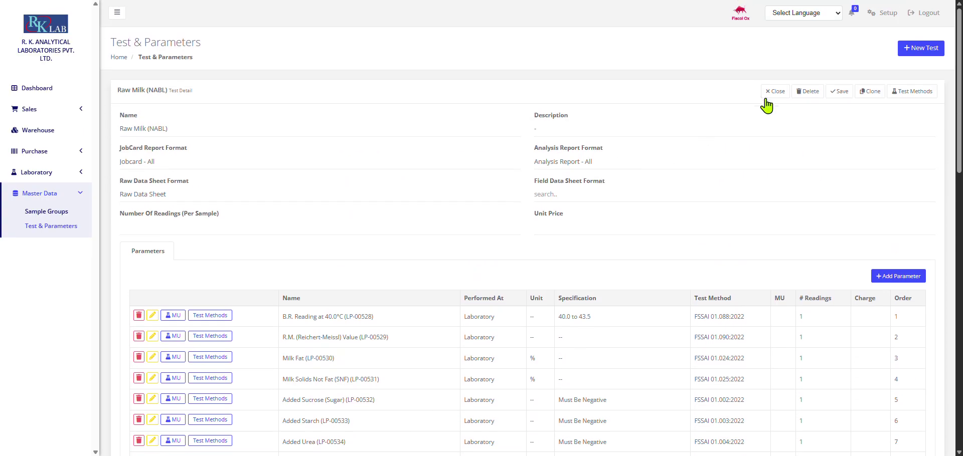
click(767, 93)
Step: Look over the tests list and move to its second page
scroll(145, 221, down, 3)
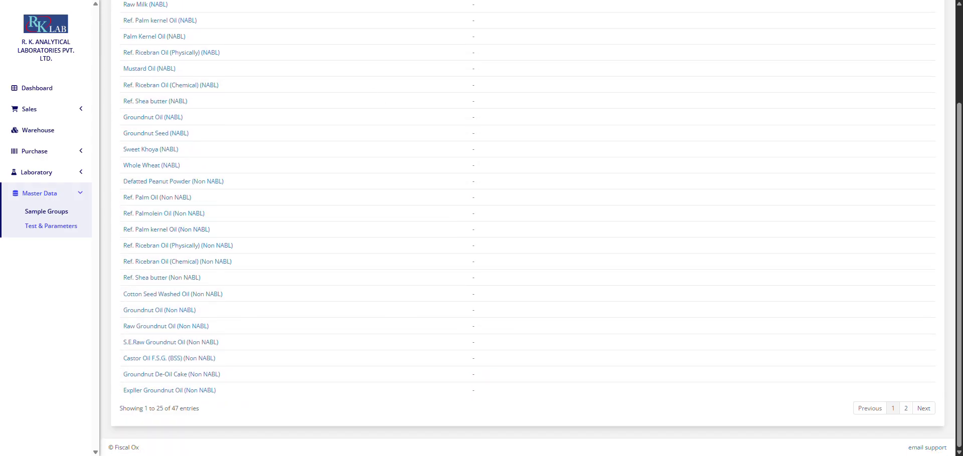
scroll(365, 54, up, 3)
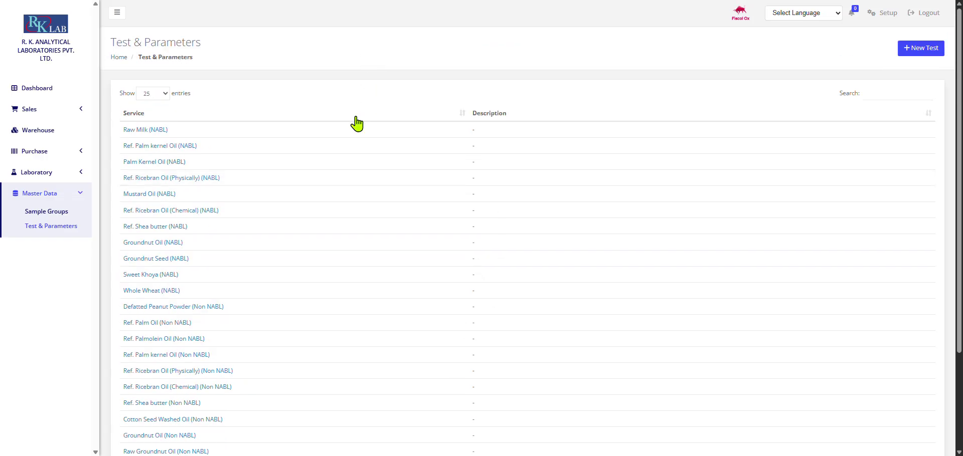
scroll(356, 122, down, 2)
scroll(216, 220, up, 3)
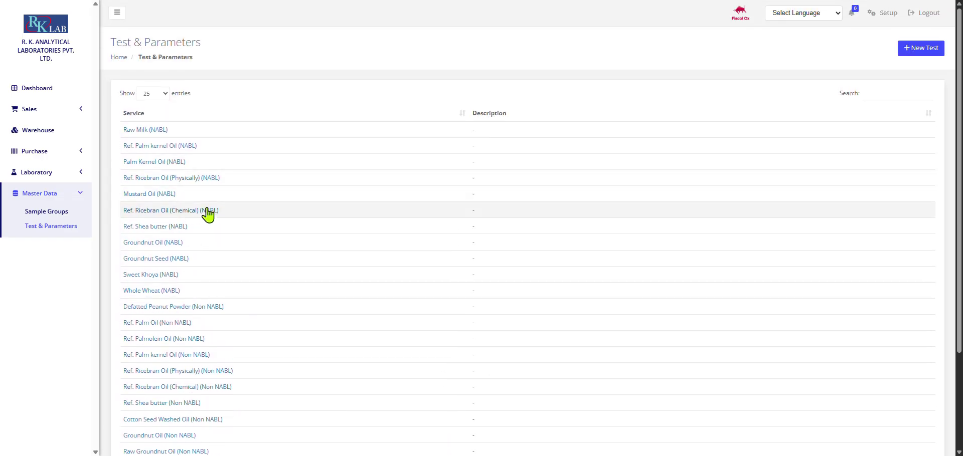
scroll(198, 251, down, 3)
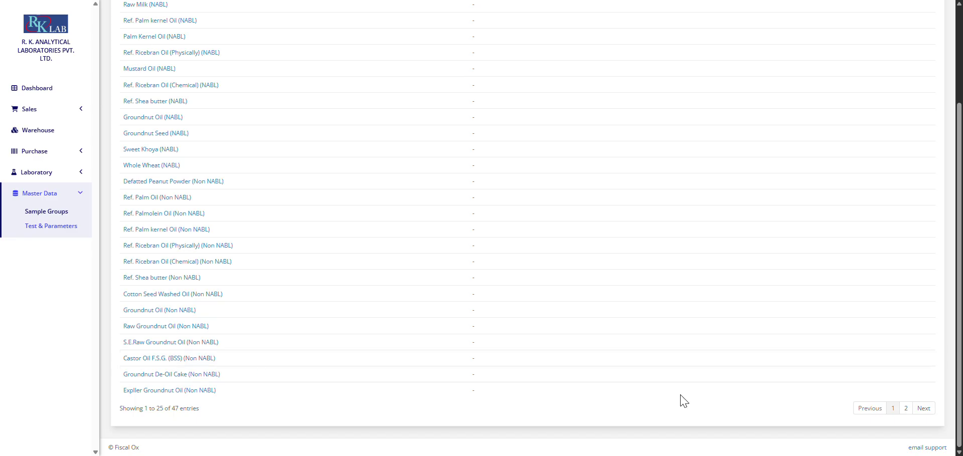
click(923, 408)
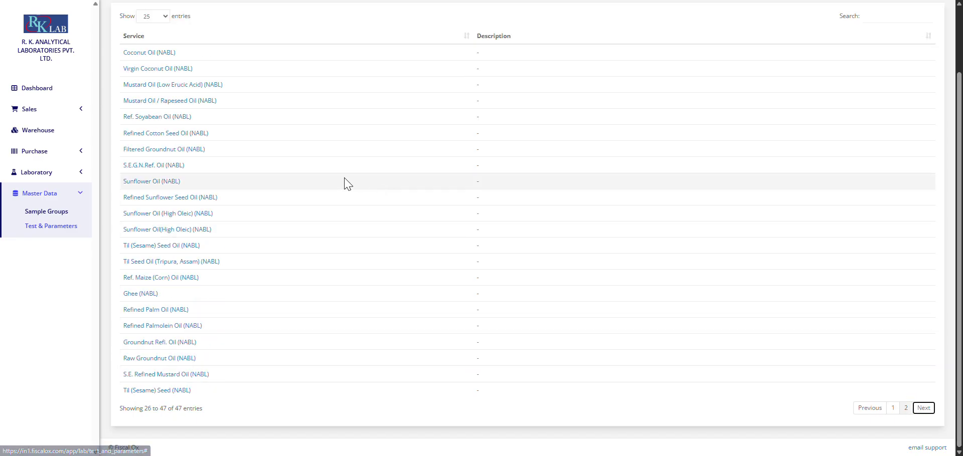
Step: Open the Coconut Oil (NABL) test and scroll through its Parameters table
click(150, 53)
scroll(210, 188, down, 3)
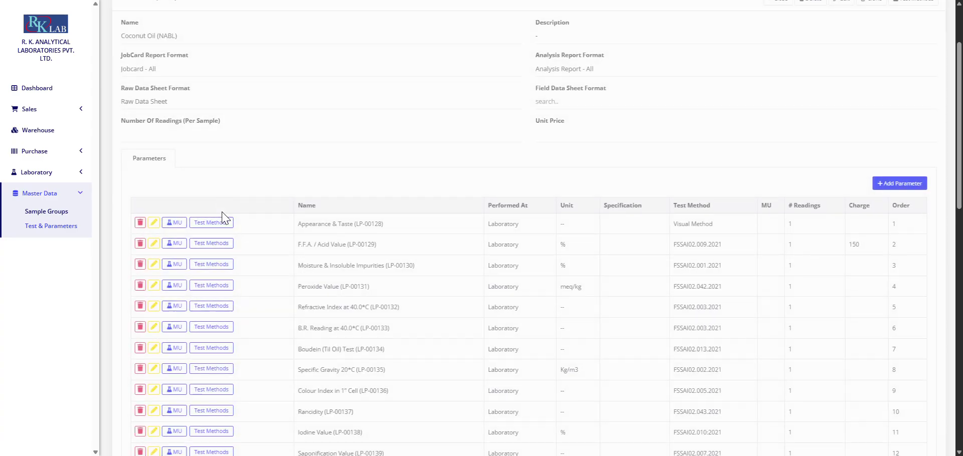
scroll(359, 261, down, 10)
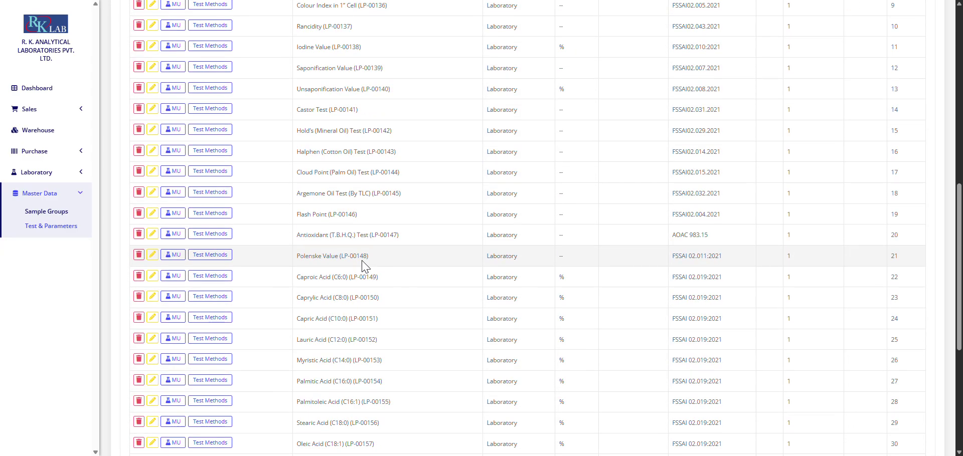
scroll(209, 176, up, 10)
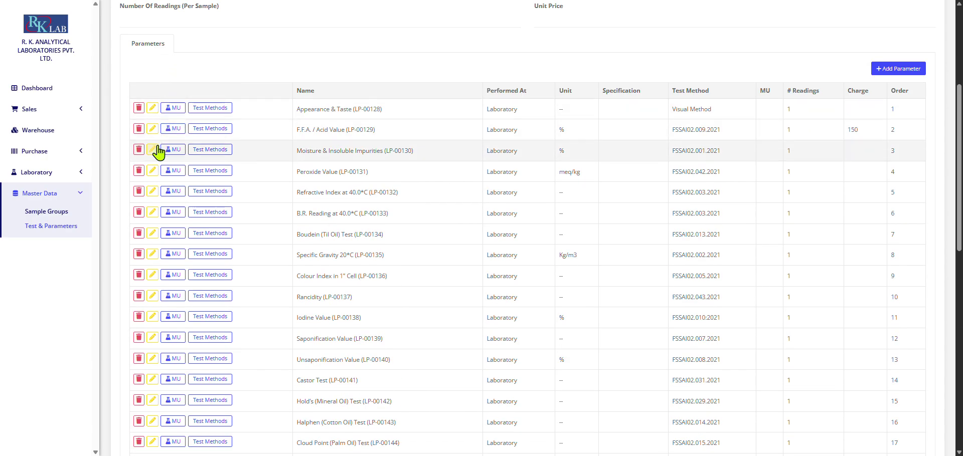
click(157, 149)
scroll(260, 218, down, 2)
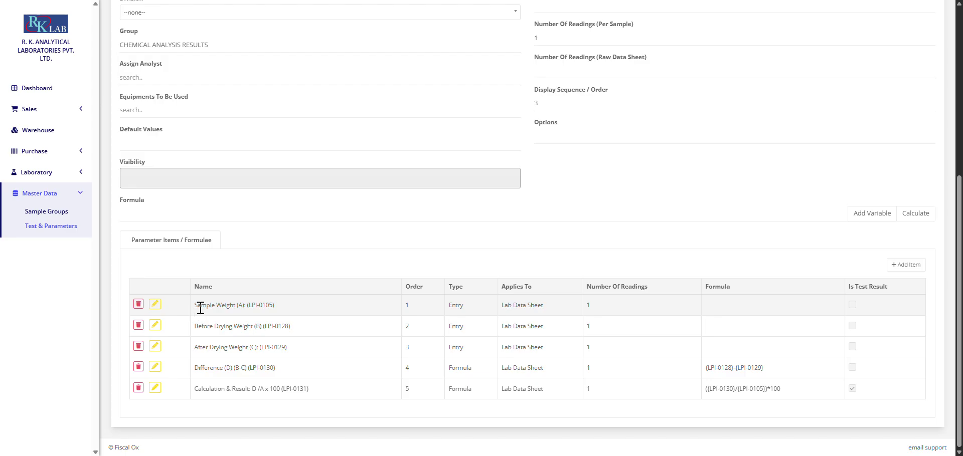
scroll(446, 219, up, 4)
scroll(455, 232, down, 4)
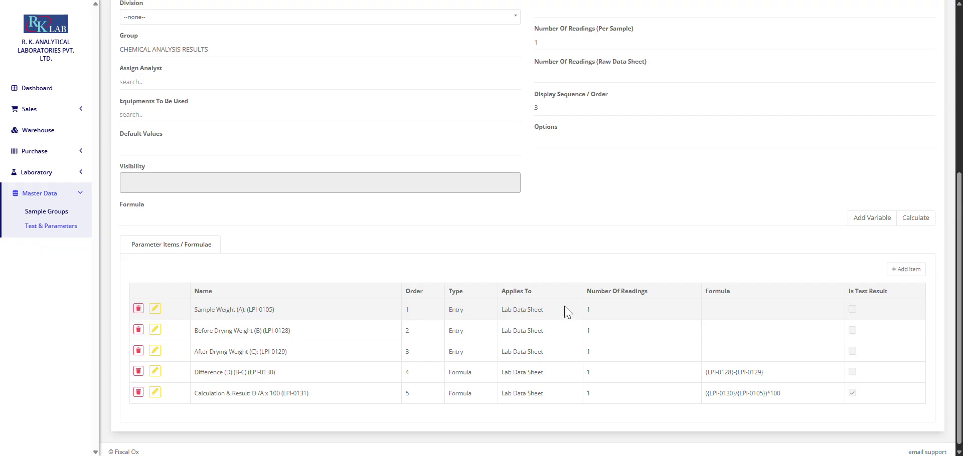
scroll(692, 258, up, 5)
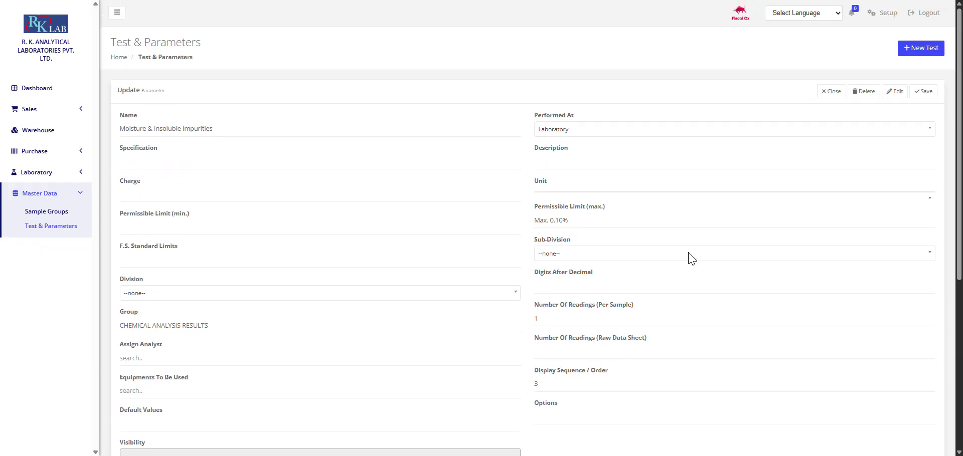
click(831, 92)
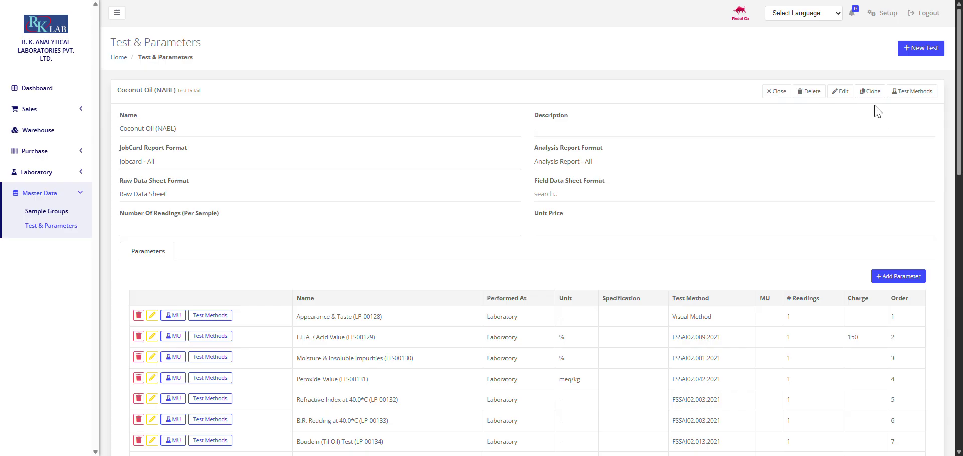
Step: Check the Sample Inward requests, then open Warehouse Products listing ITM-1 Sodium Chloride at 800
click(37, 172)
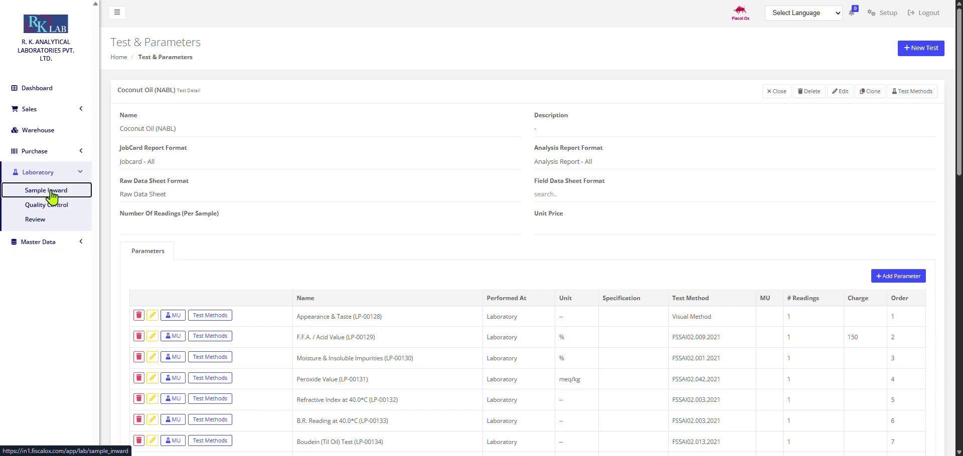
click(51, 192)
click(55, 151)
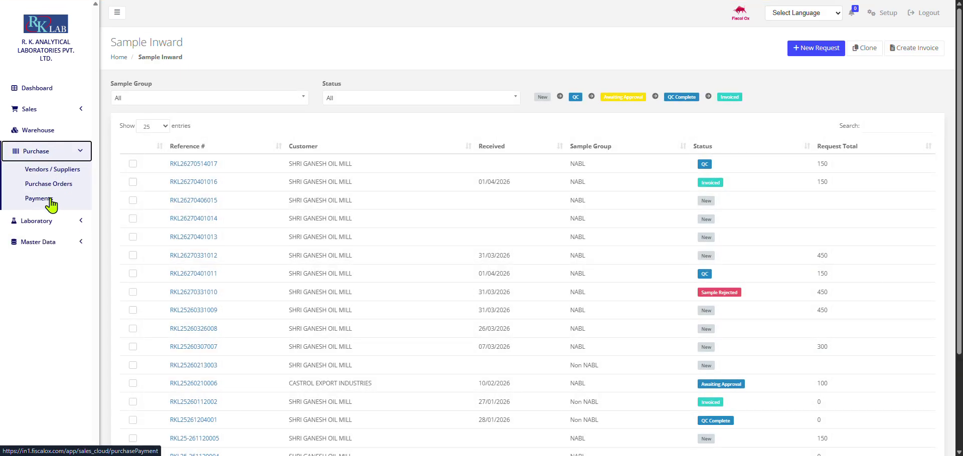
click(67, 221)
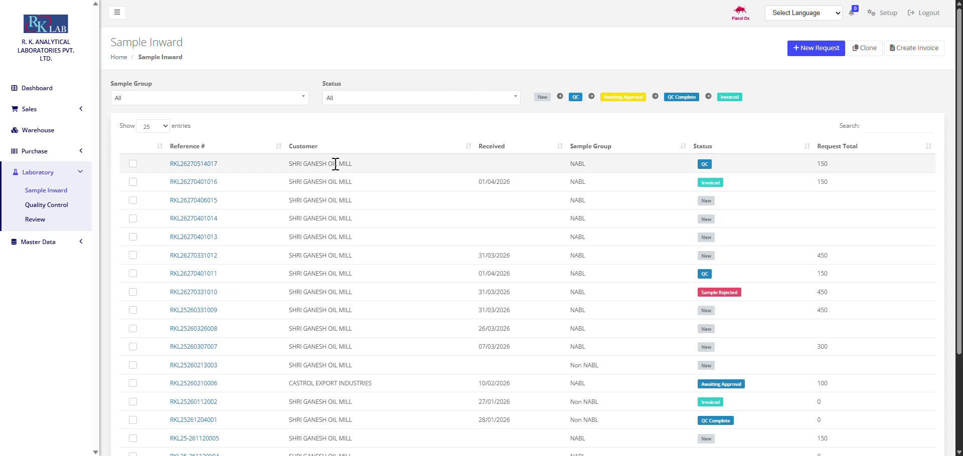
click(67, 132)
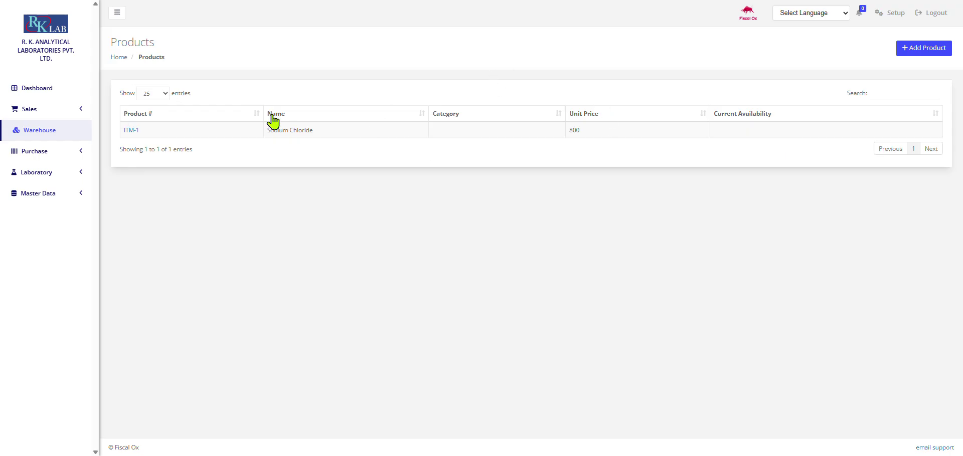
click(922, 51)
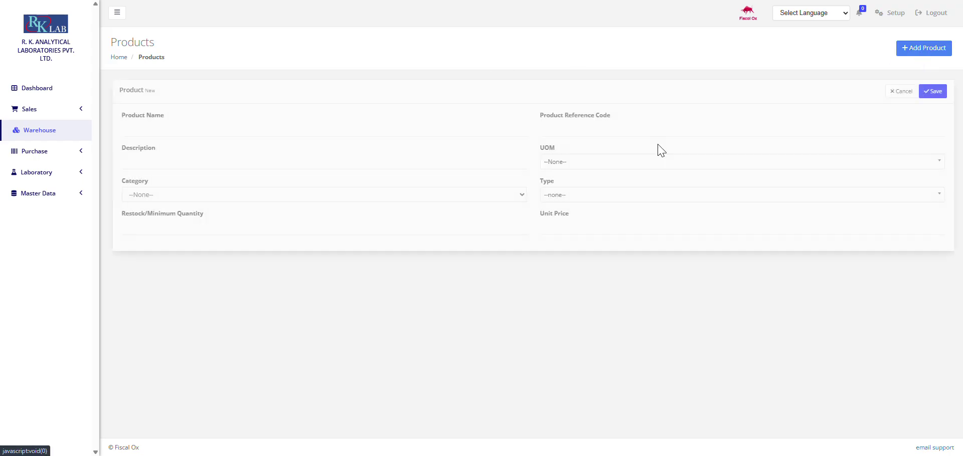
click(380, 133)
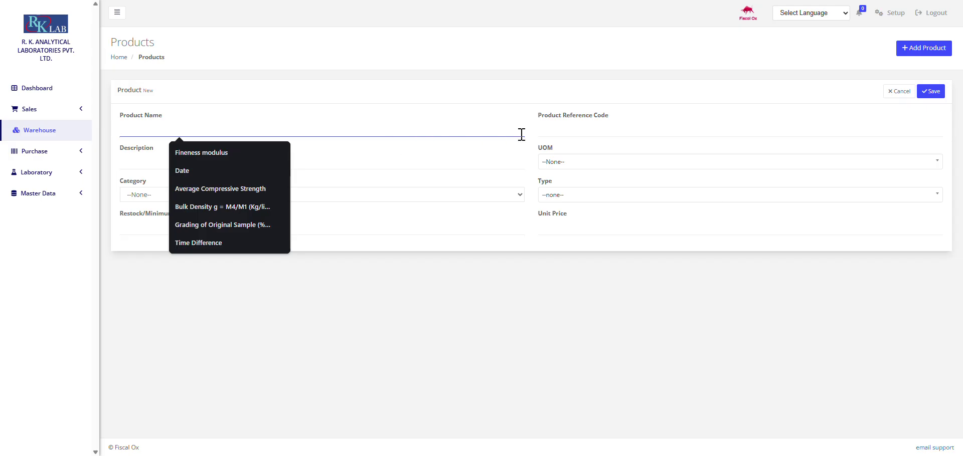
click(553, 127)
click(325, 158)
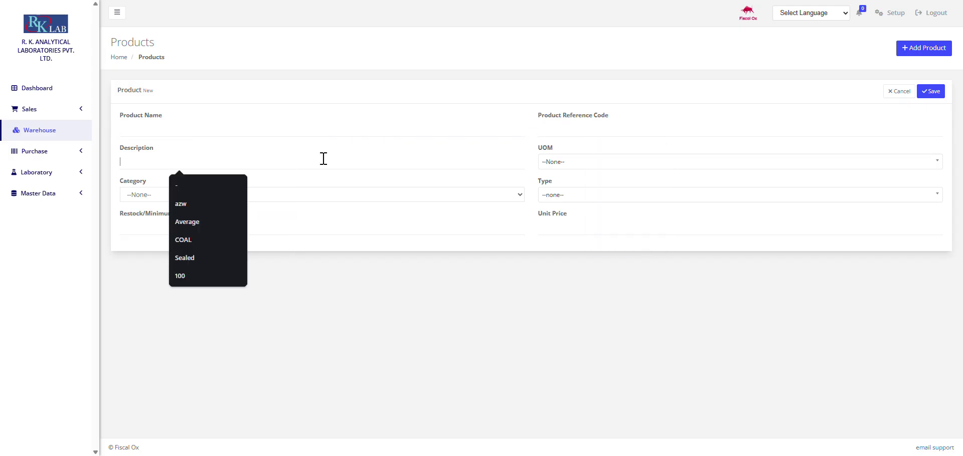
click(572, 168)
click(479, 199)
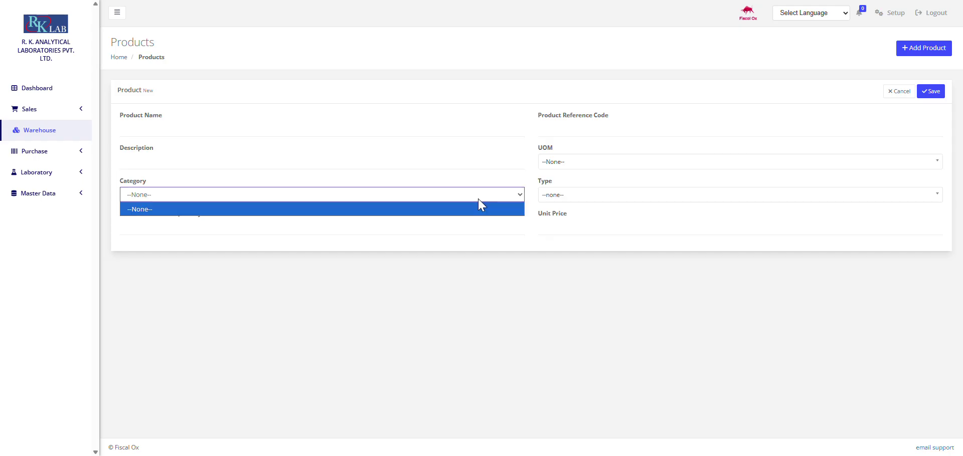
click(591, 223)
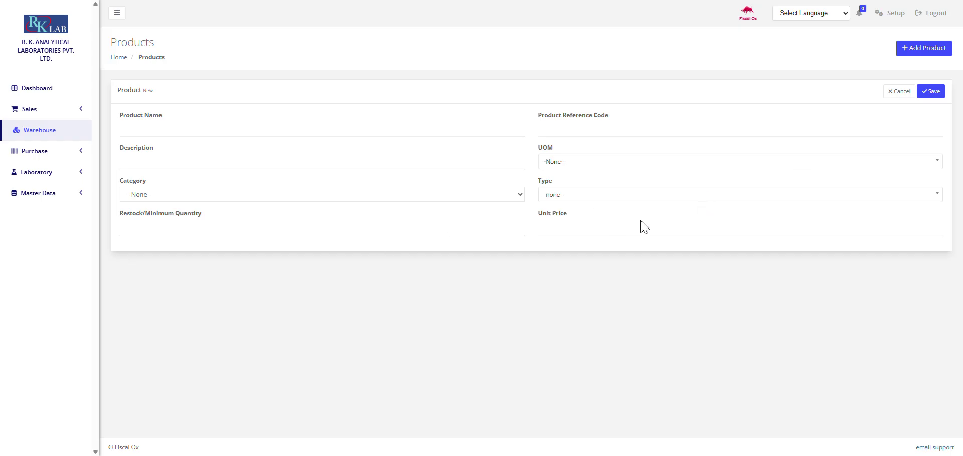
click(898, 92)
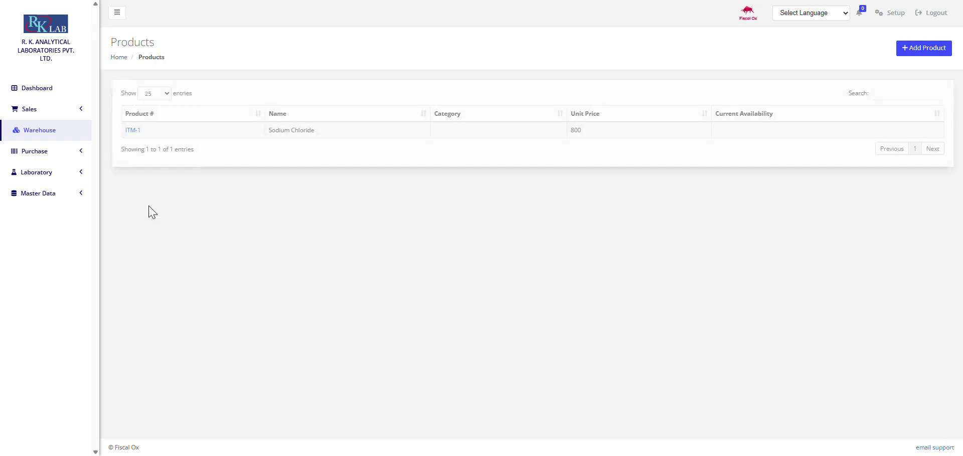
click(80, 156)
Step: Inspect the Sunrise Enterprises vendor record, close it unchanged, and show the empty Purchase Orders list
click(78, 169)
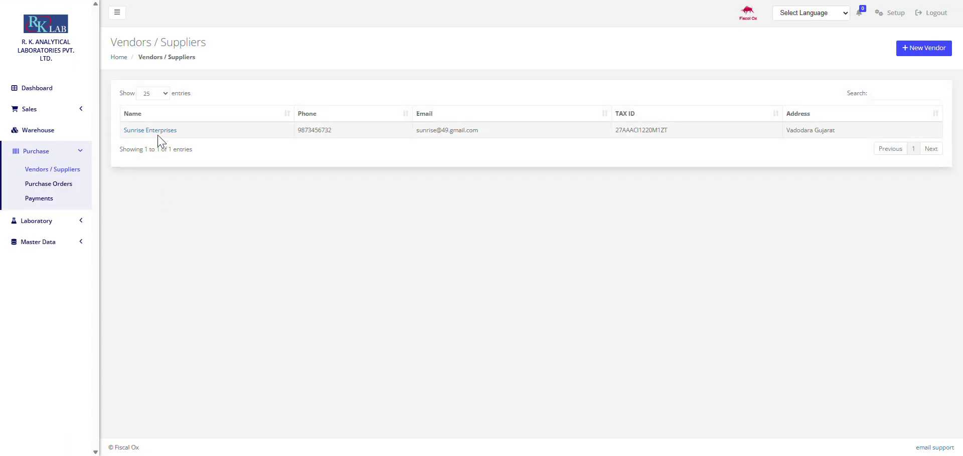
click(163, 132)
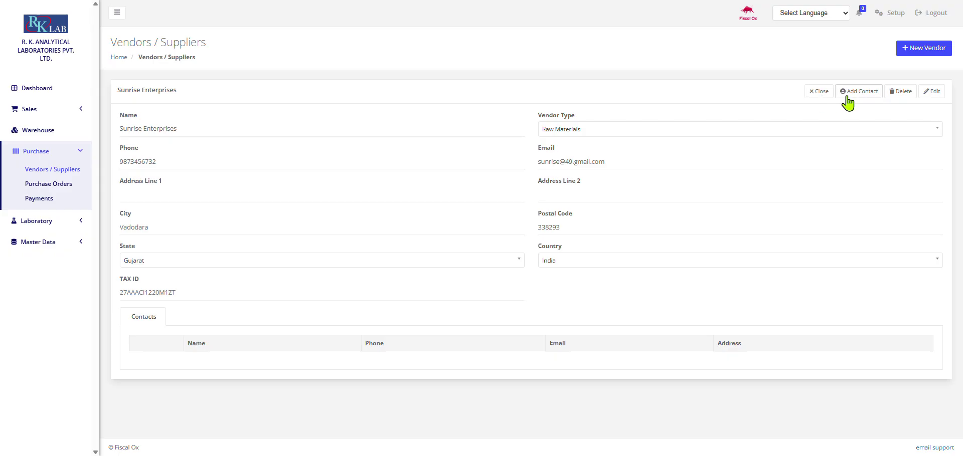
click(931, 92)
click(742, 131)
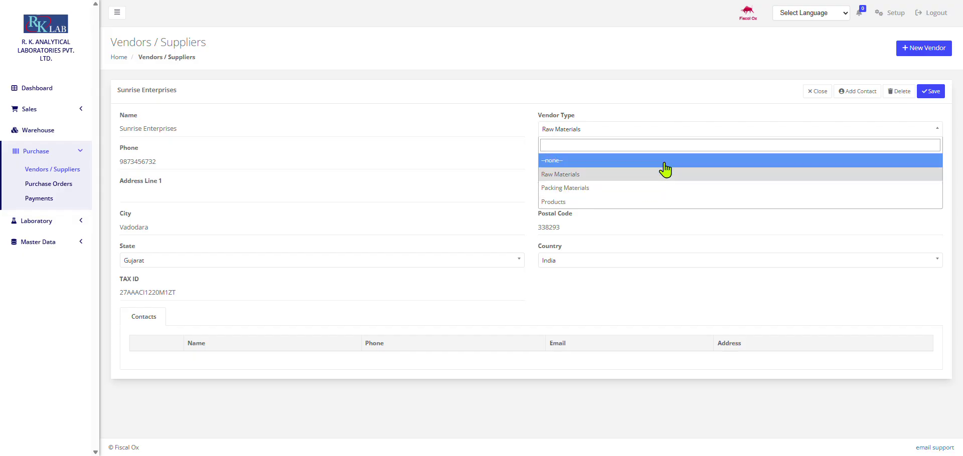
click(711, 131)
click(817, 92)
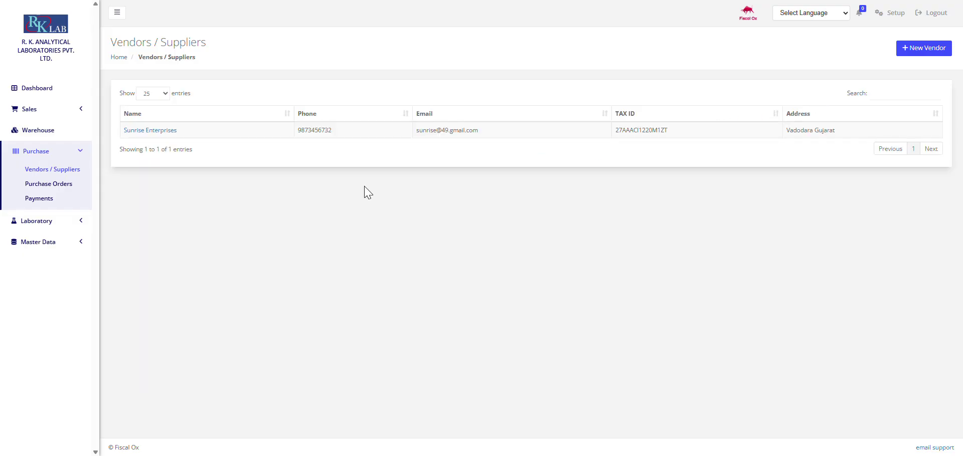
click(66, 184)
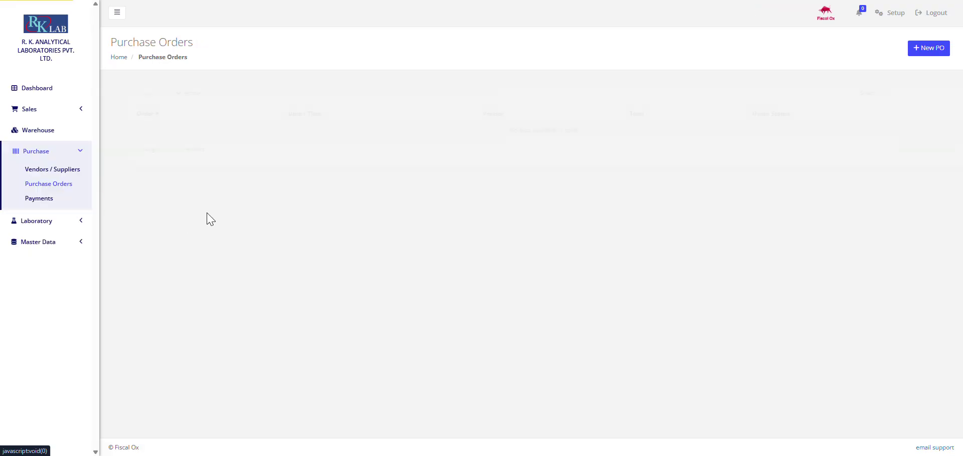
click(926, 49)
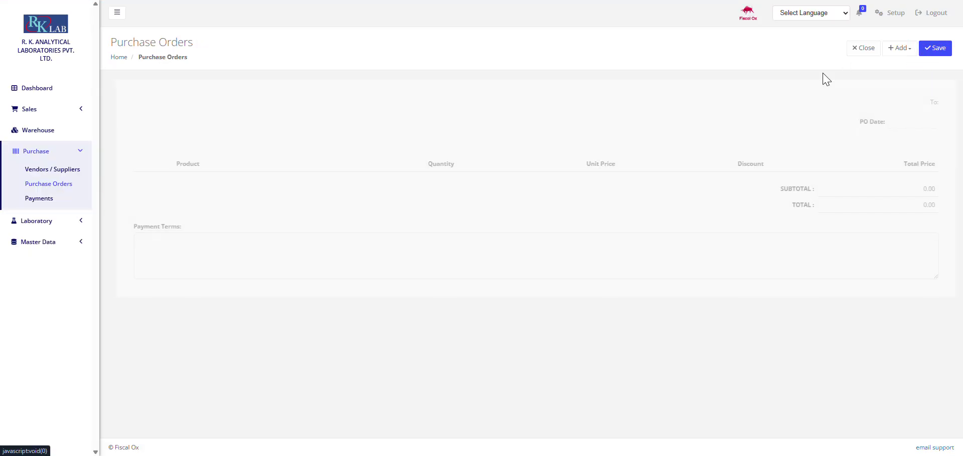
click(894, 52)
click(901, 66)
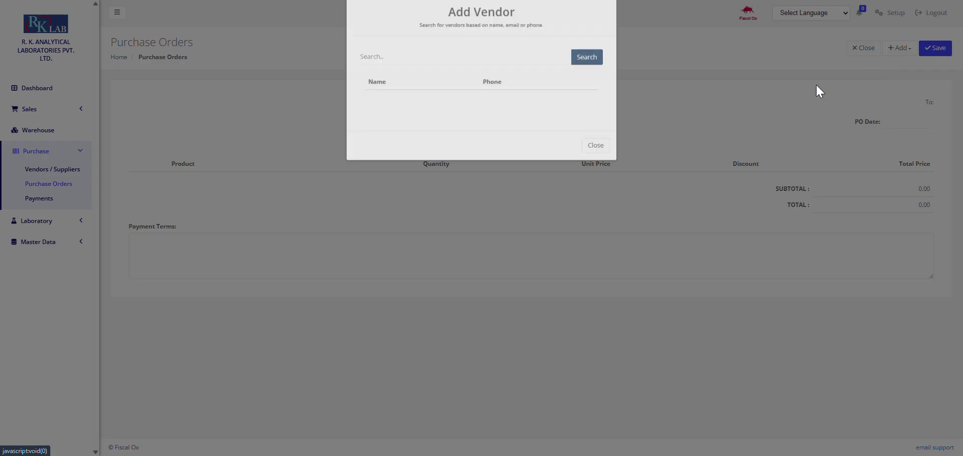
text(su)
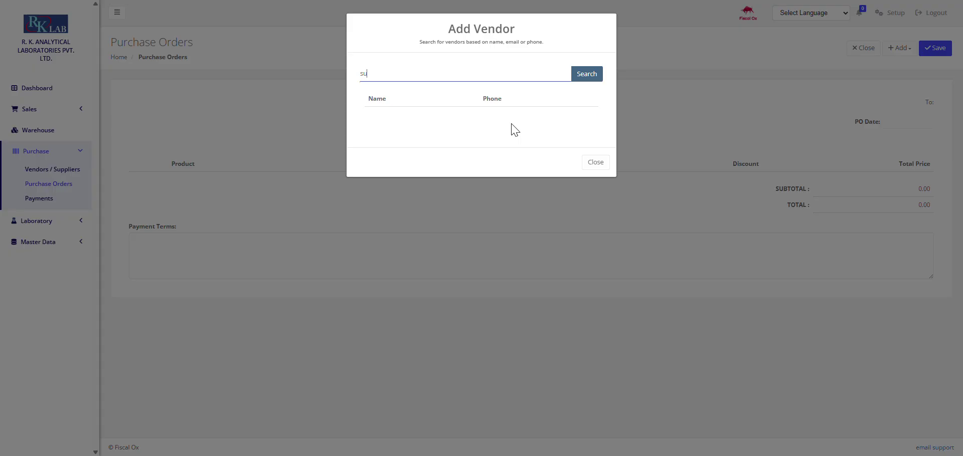
click(594, 81)
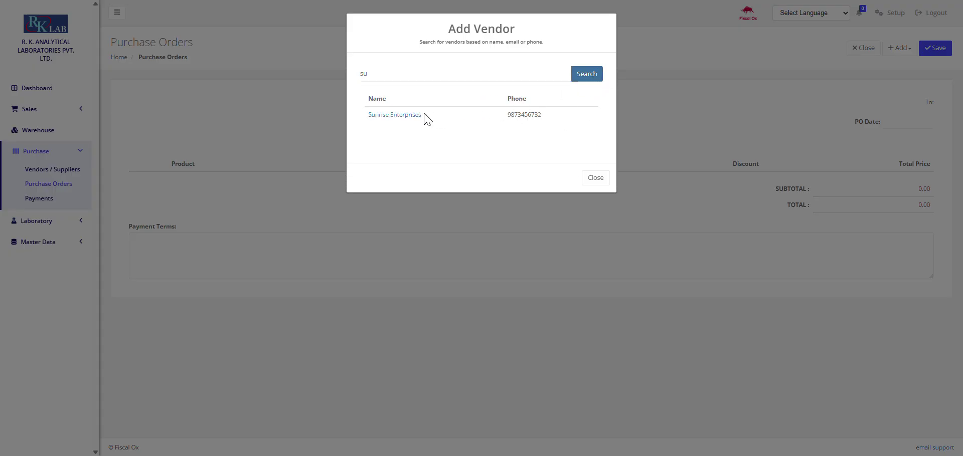
click(416, 114)
click(899, 54)
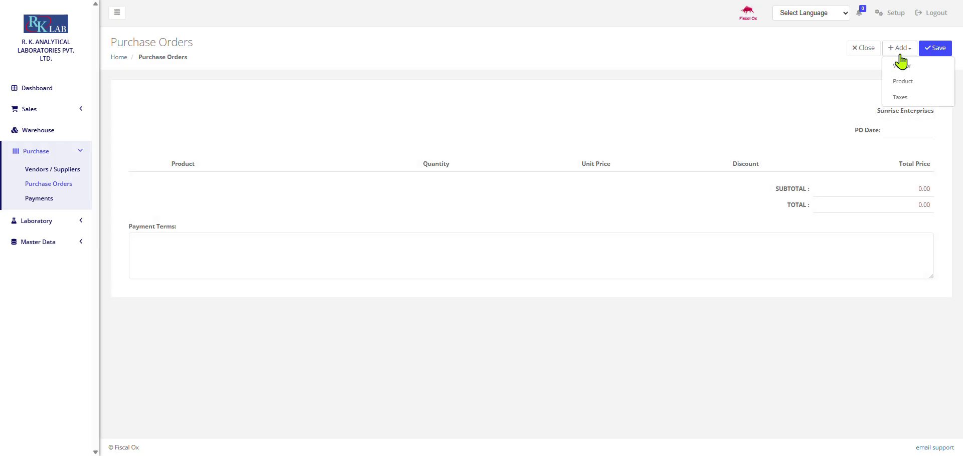
click(903, 81)
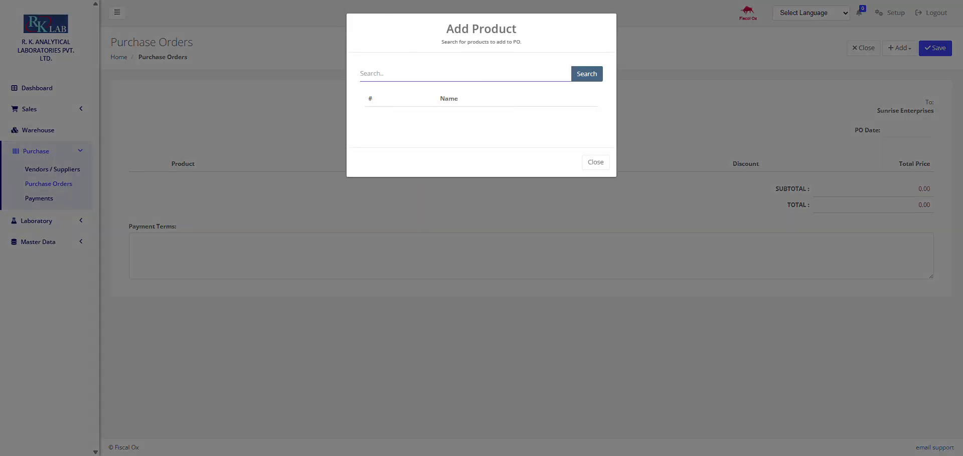
click(419, 23)
click(389, 71)
text(sod)
click(577, 75)
click(389, 114)
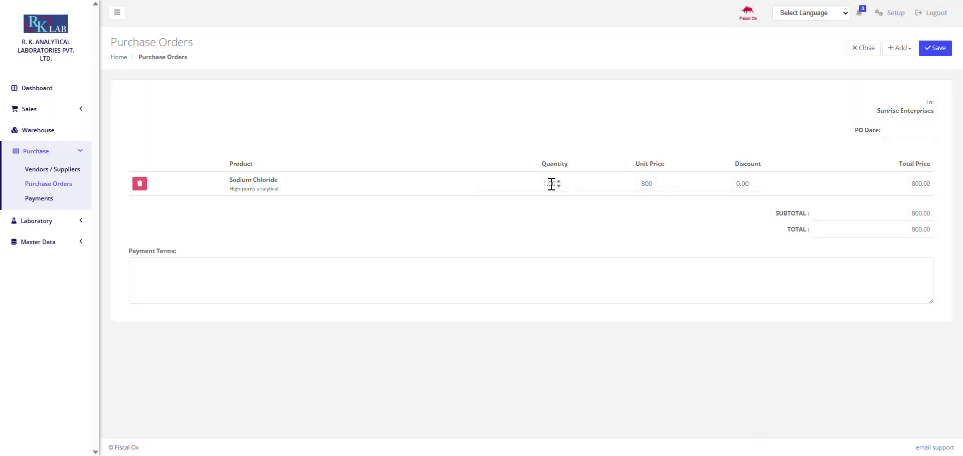
click(552, 184)
drag(649, 184, 642, 187)
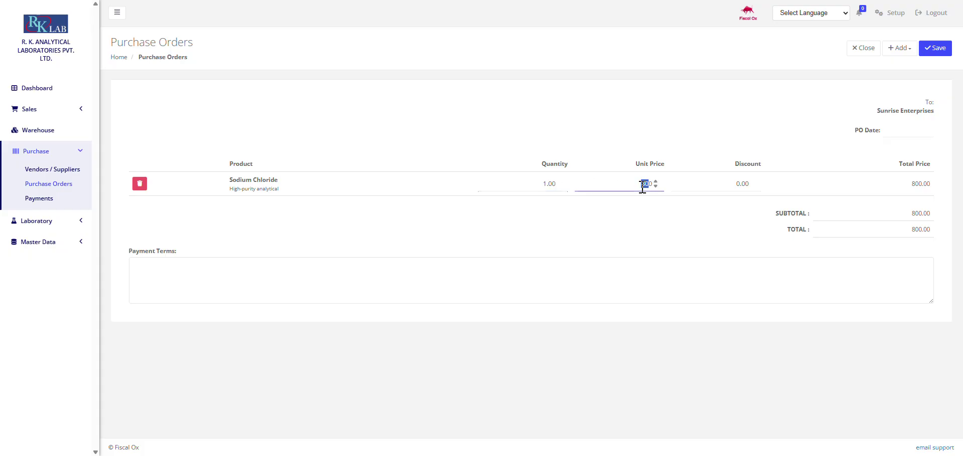
click(756, 187)
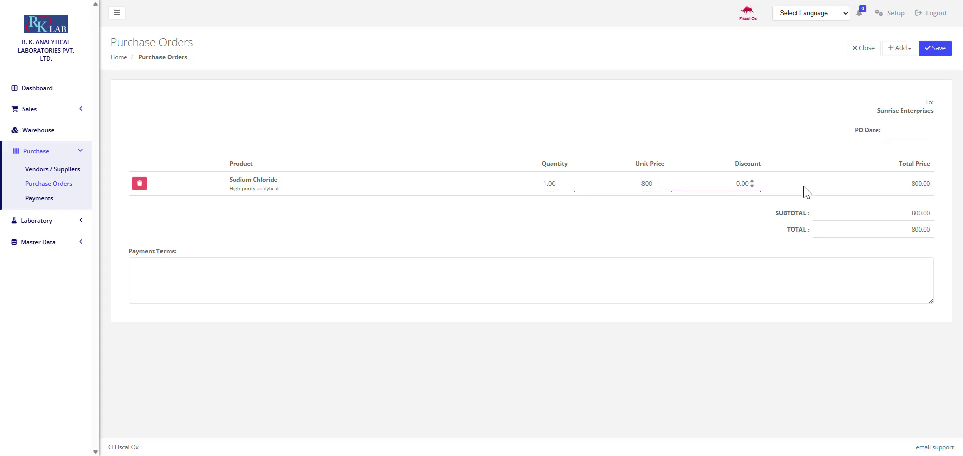
click(905, 130)
click(907, 259)
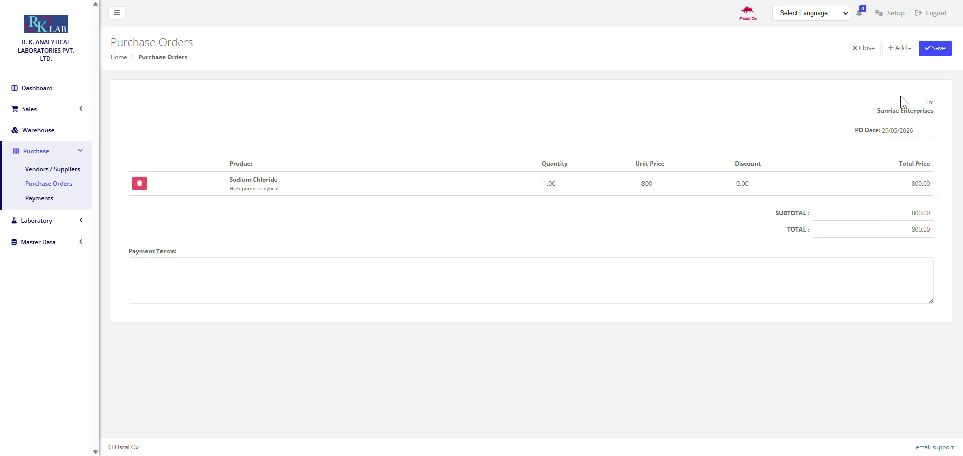
click(899, 51)
click(901, 96)
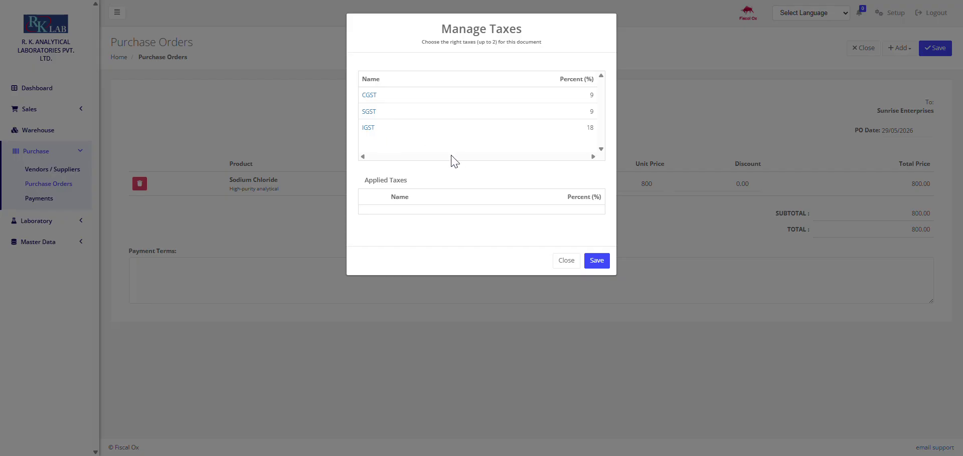
click(566, 260)
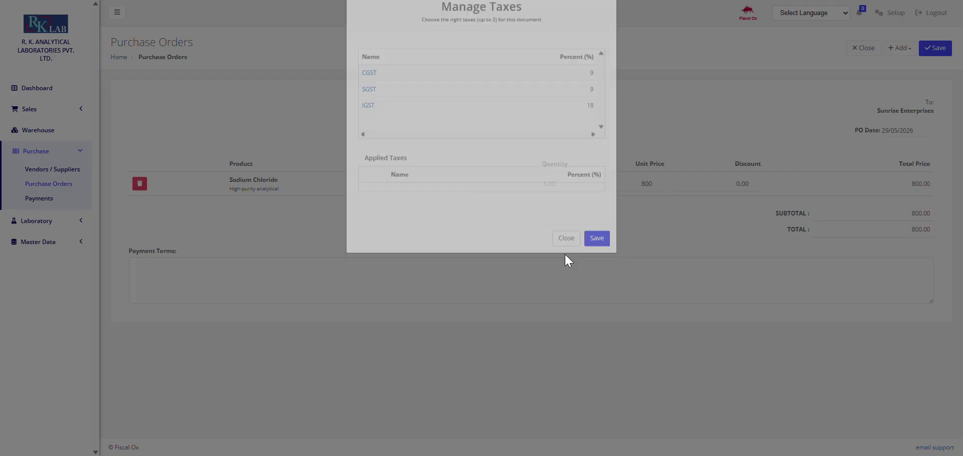
click(877, 53)
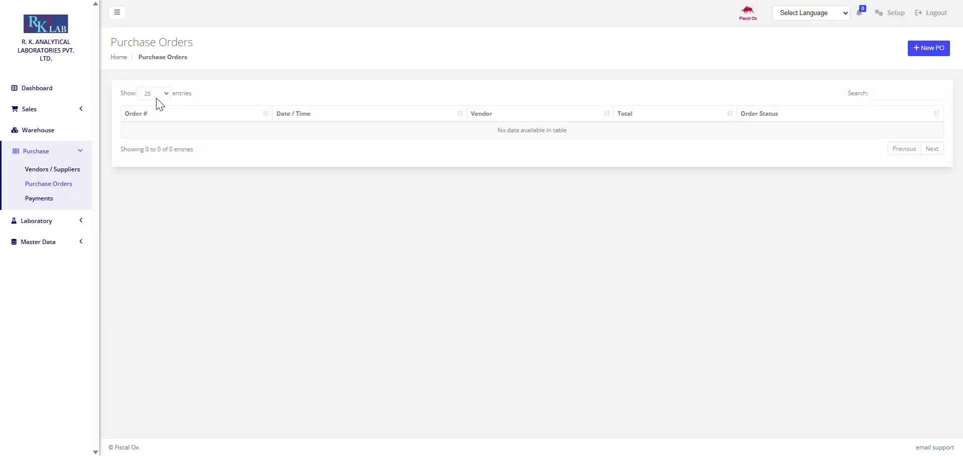
Step: Start a blank New Payment, viewing bank account and payment type choices without selecting any
click(62, 200)
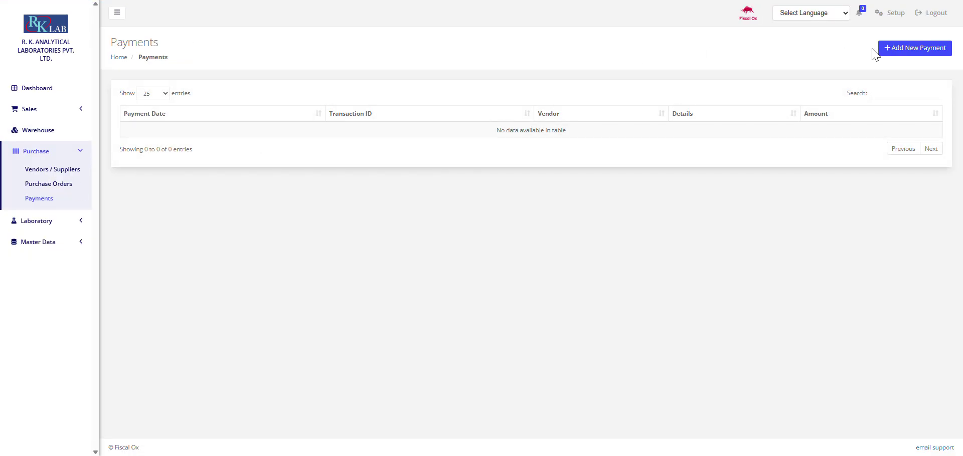
click(890, 57)
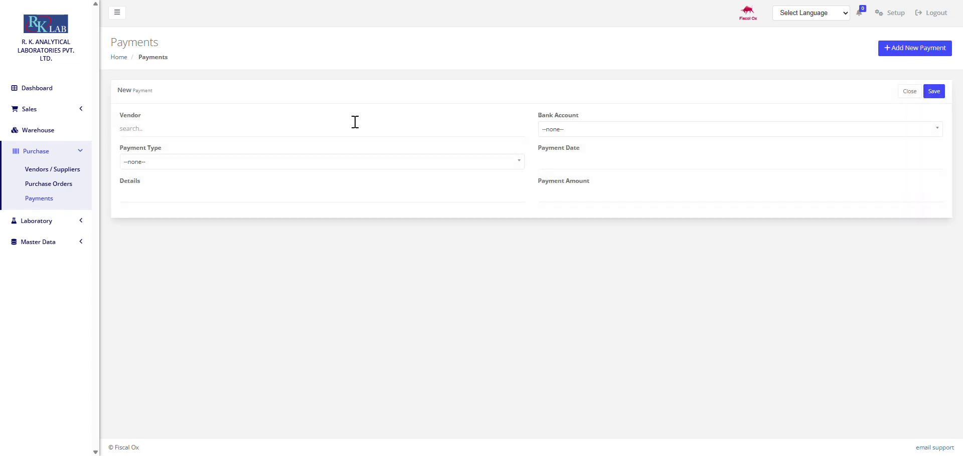
click(729, 130)
click(741, 133)
click(165, 160)
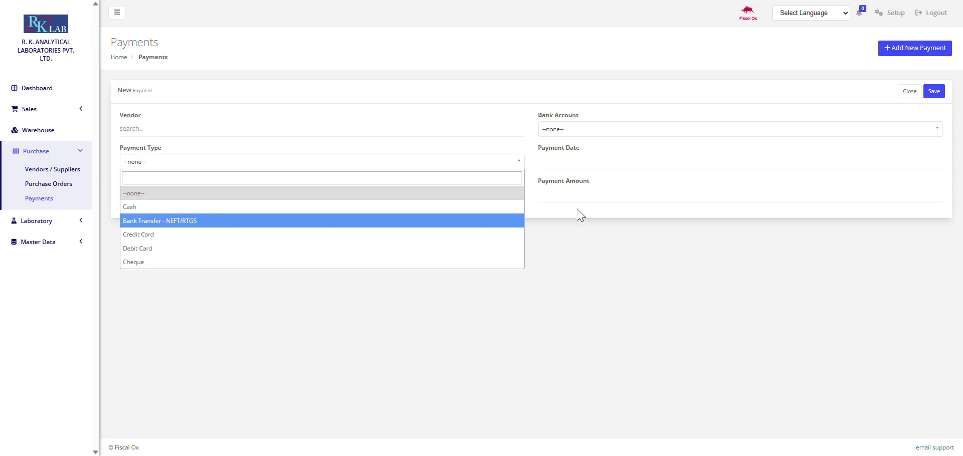
click(715, 140)
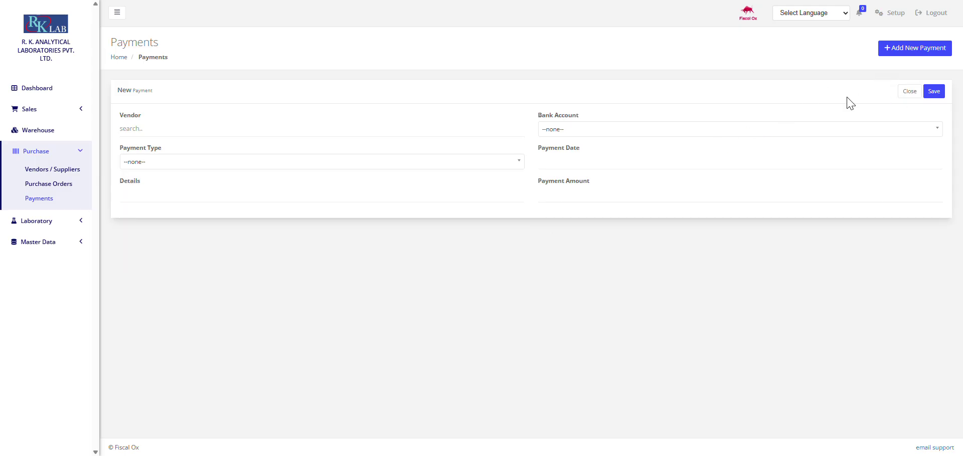
click(41, 152)
click(37, 173)
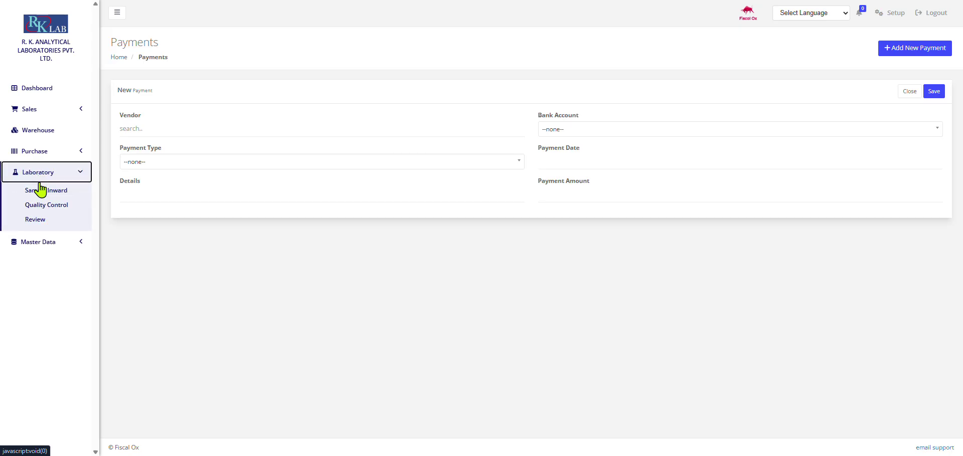
Step: Go to the Sample Inward list and begin a New Request
click(39, 190)
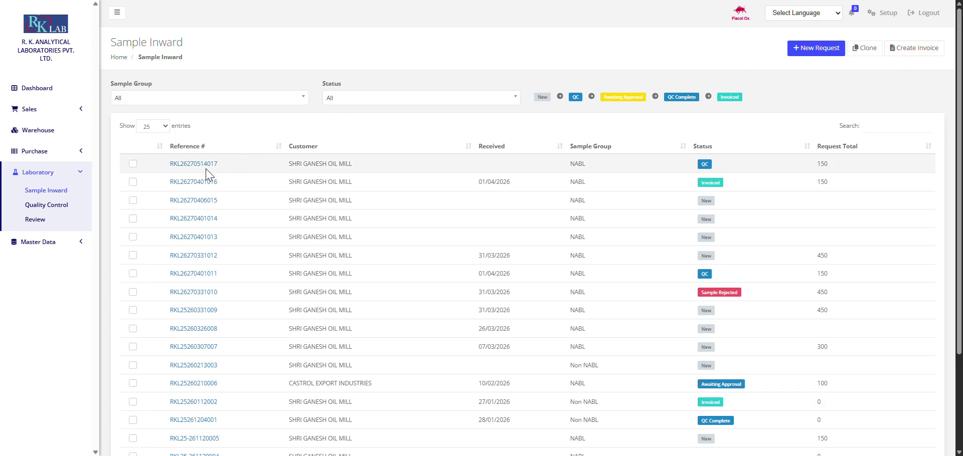
scroll(205, 167, down, 1)
scroll(204, 167, up, 1)
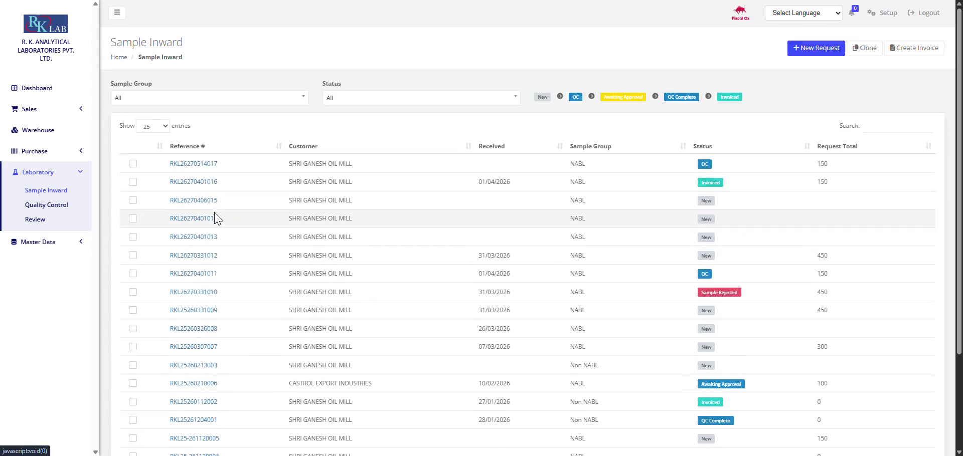
click(806, 50)
Step: Set the new request's Sample Group to Non NABL
click(304, 129)
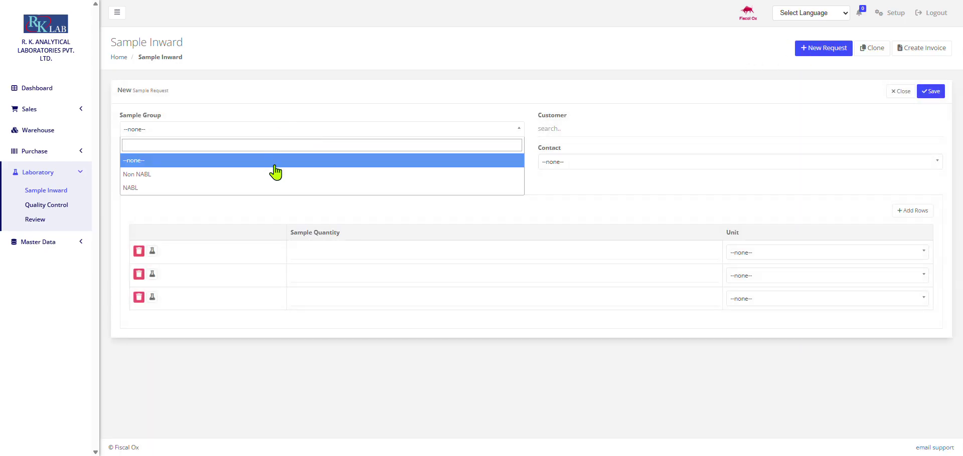
click(255, 188)
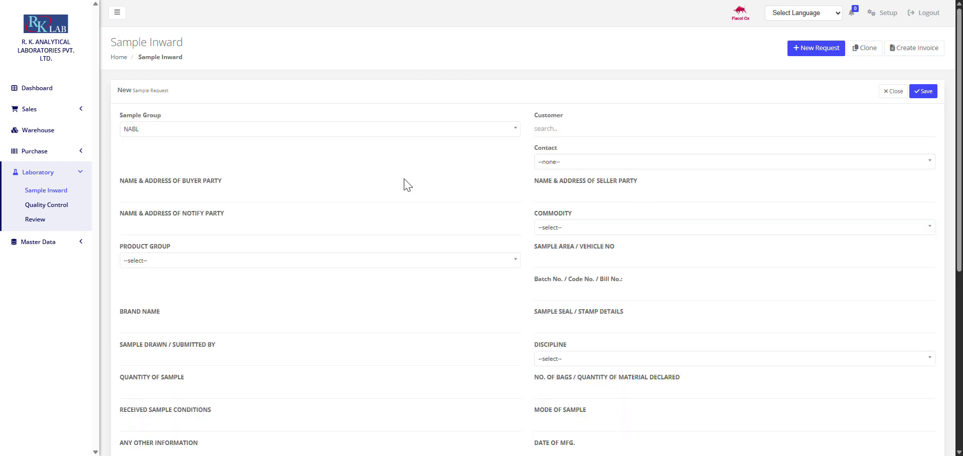
click(561, 129)
click(444, 131)
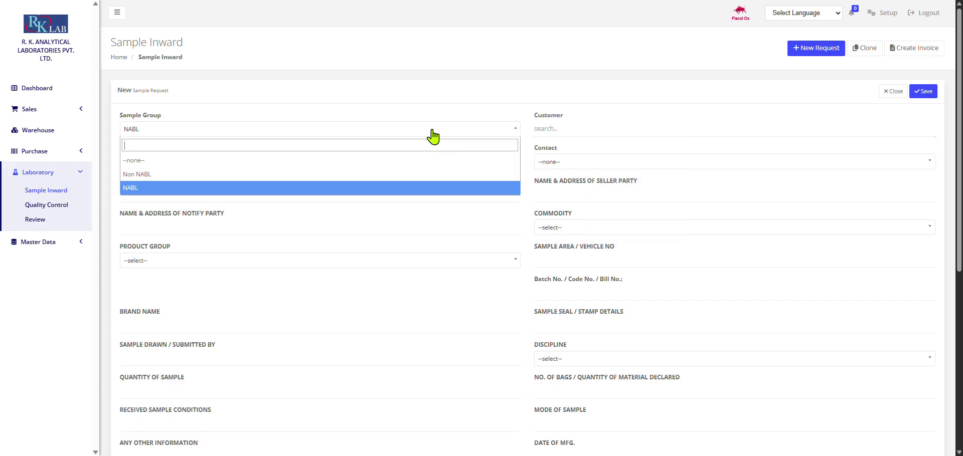
click(379, 166)
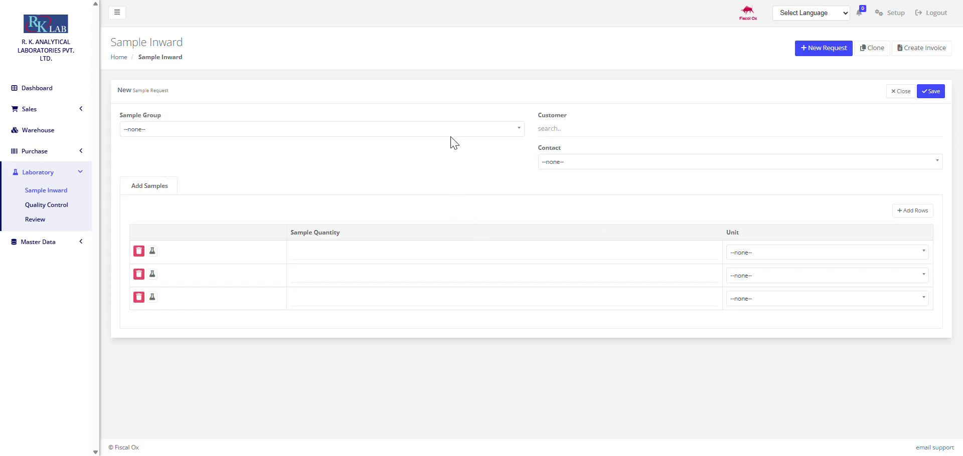
click(415, 132)
click(367, 174)
scroll(366, 189, down, 5)
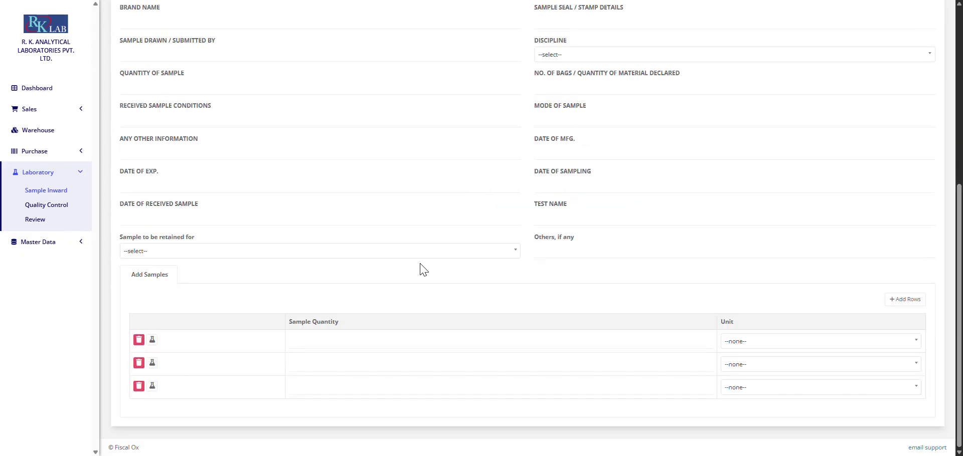
scroll(423, 270, up, 5)
click(564, 132)
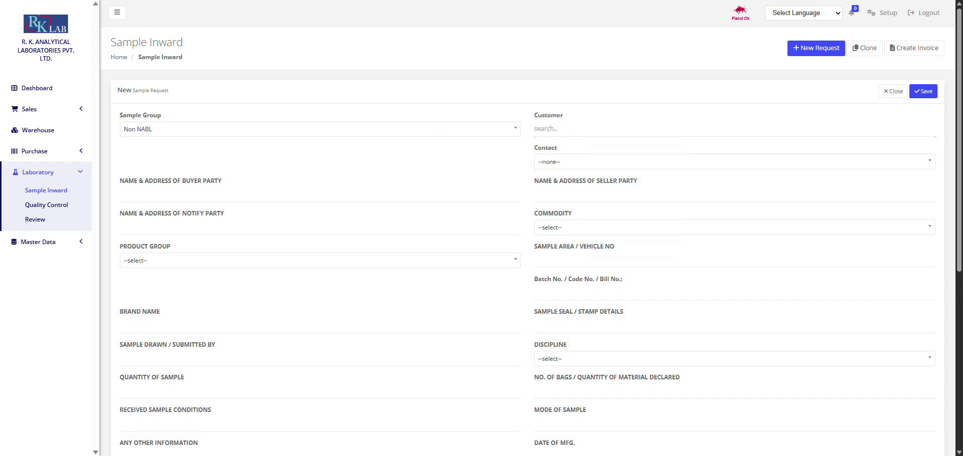
Step: Choose the oil mill as customer and fill in the buyer, notify and seller party names
click(567, 131)
text(shr)
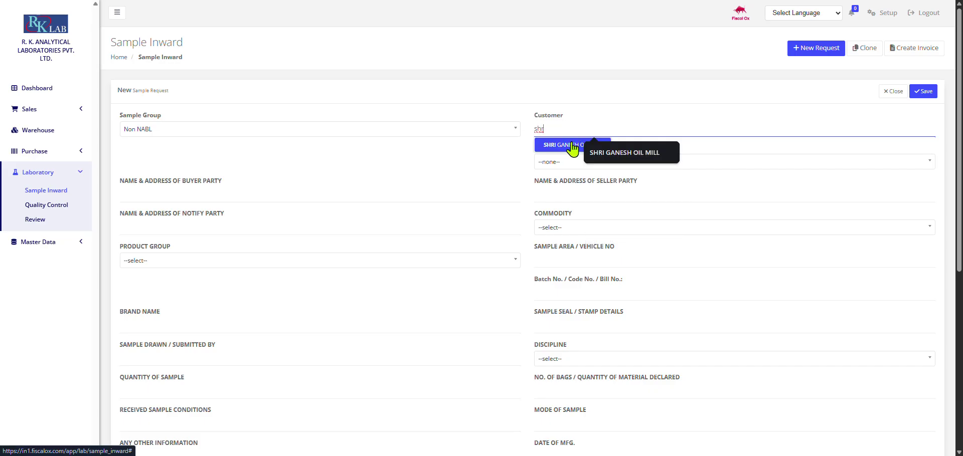
click(572, 146)
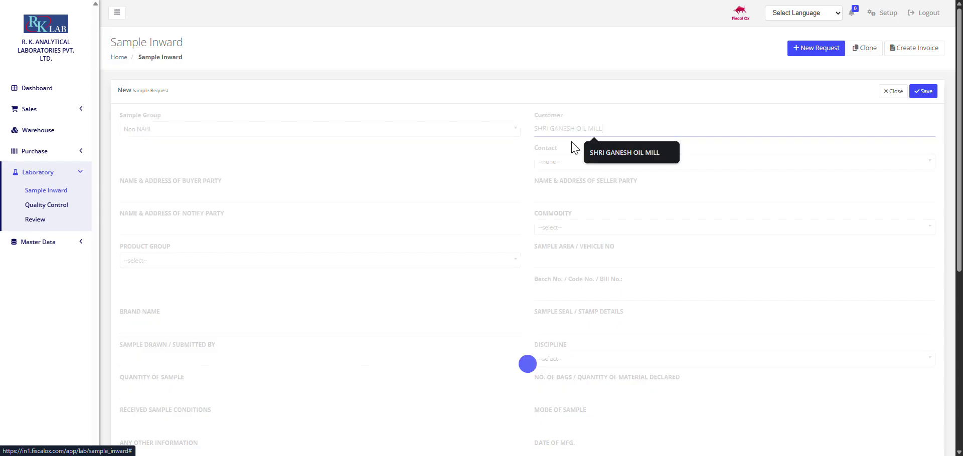
click(281, 193)
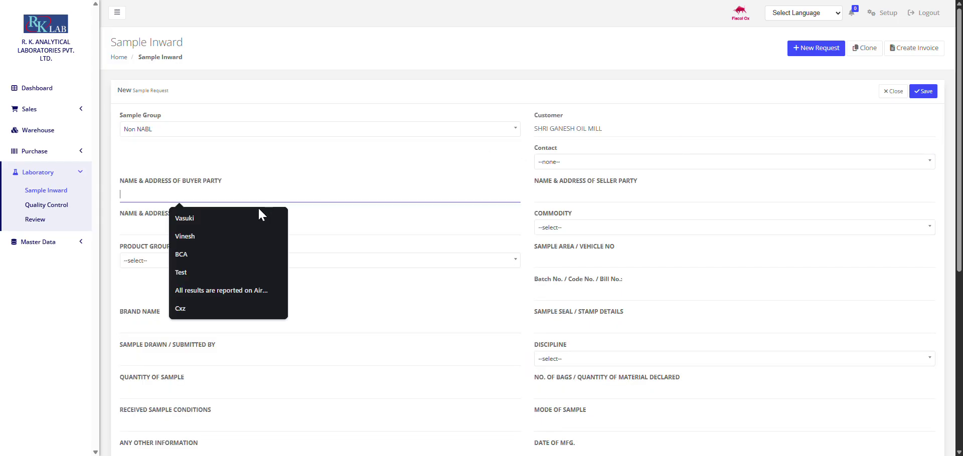
click(221, 218)
click(213, 226)
text(Viral)
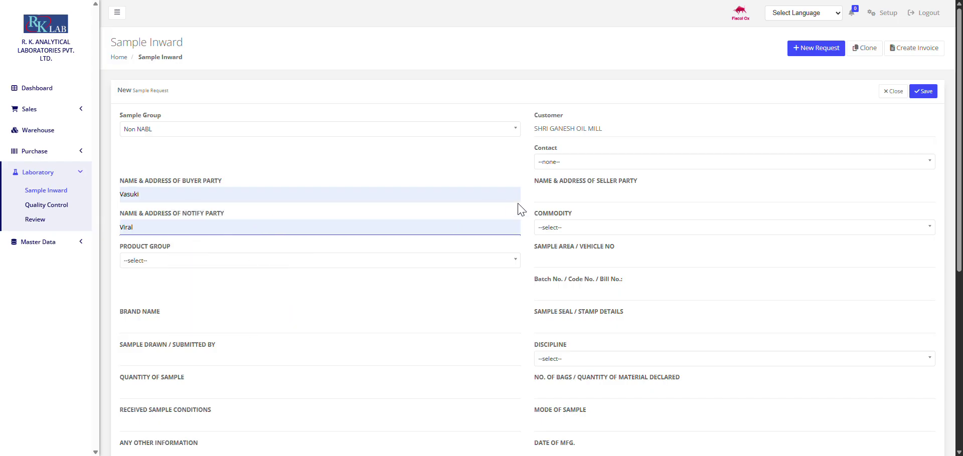
click(572, 200)
click(596, 219)
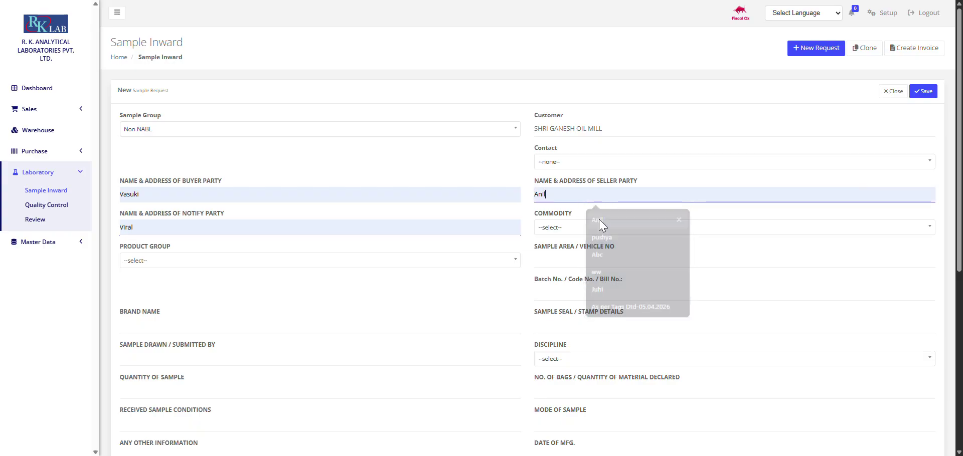
Step: Set commodity to Coconut Oil and product group to Food & Agricultural Products
scroll(565, 231, down, 3)
scroll(556, 149, up, 2)
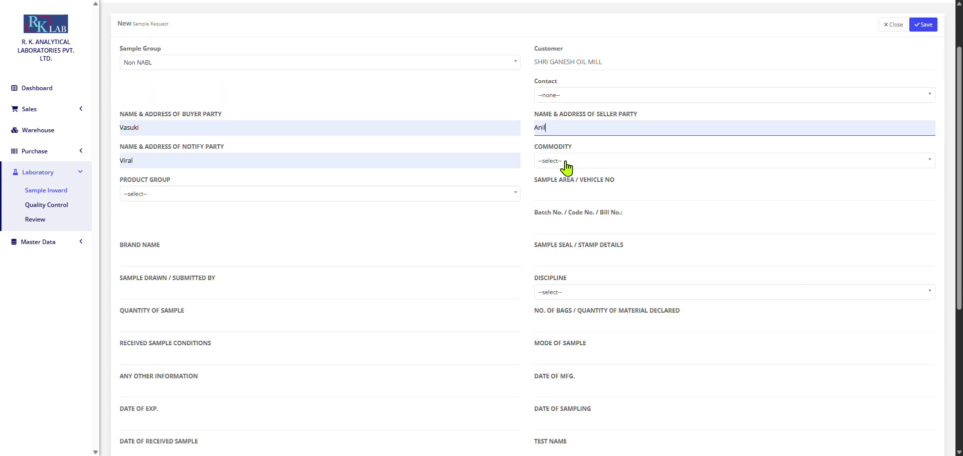
click(569, 162)
scroll(565, 231, down, 2)
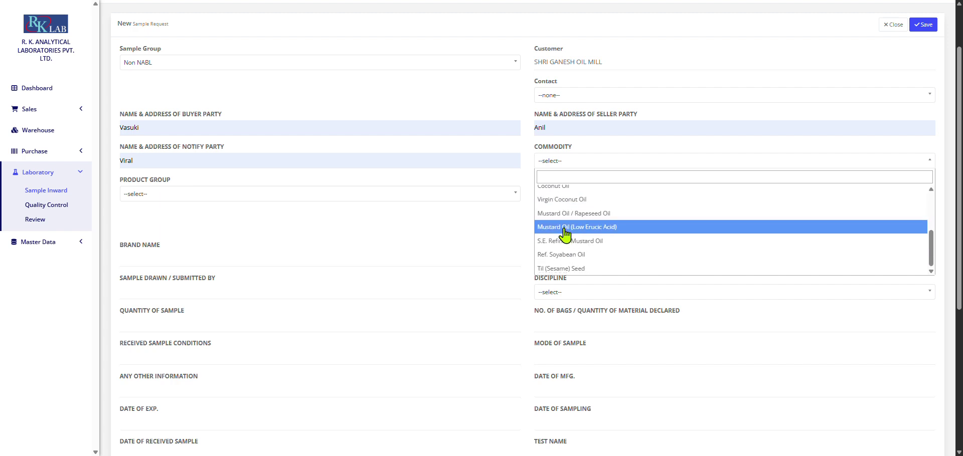
scroll(567, 250, up, 1)
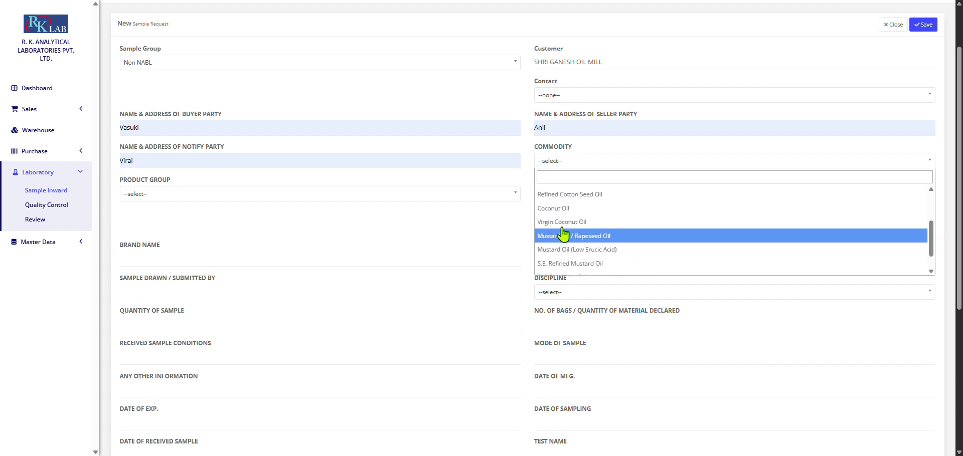
click(557, 209)
click(334, 194)
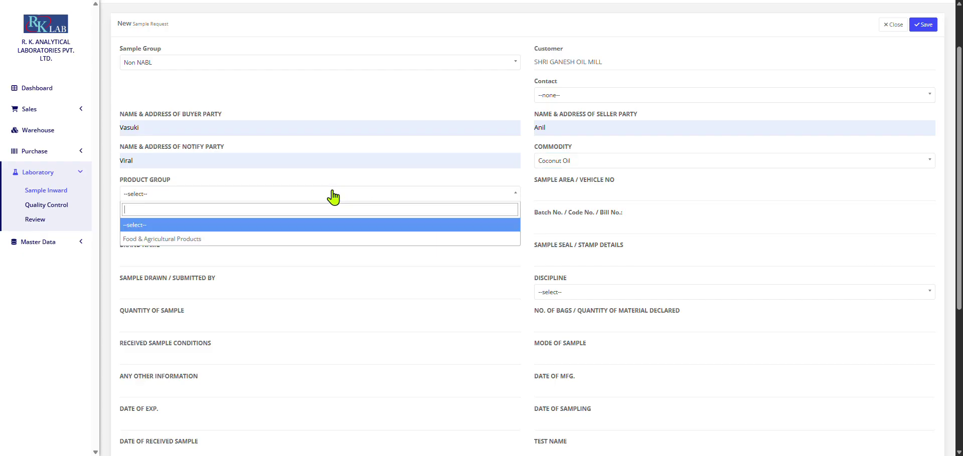
click(250, 239)
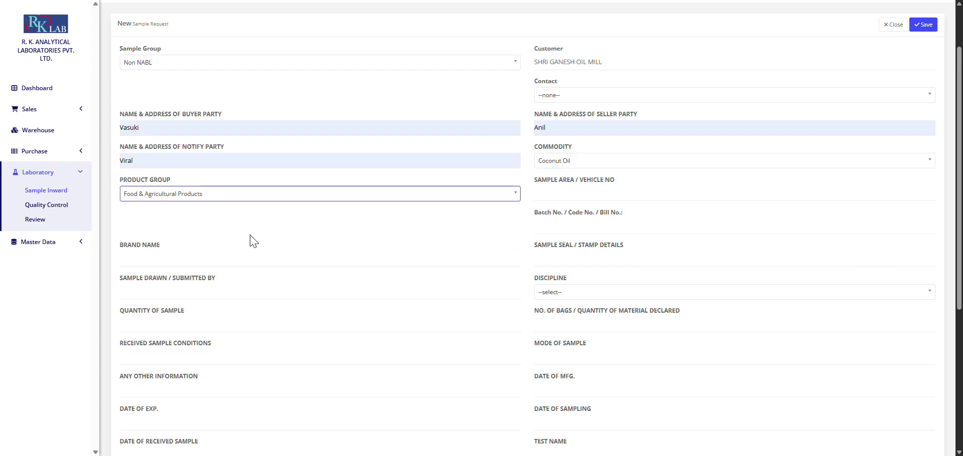
Step: Fill the sample area from suggestions and batch number 7898
scroll(411, 193, down, 1)
click(544, 126)
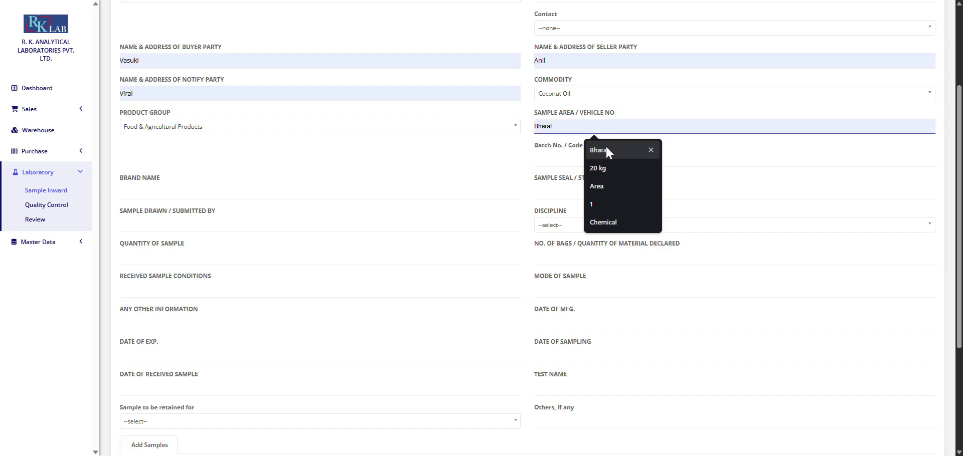
click(606, 145)
click(576, 162)
click(603, 186)
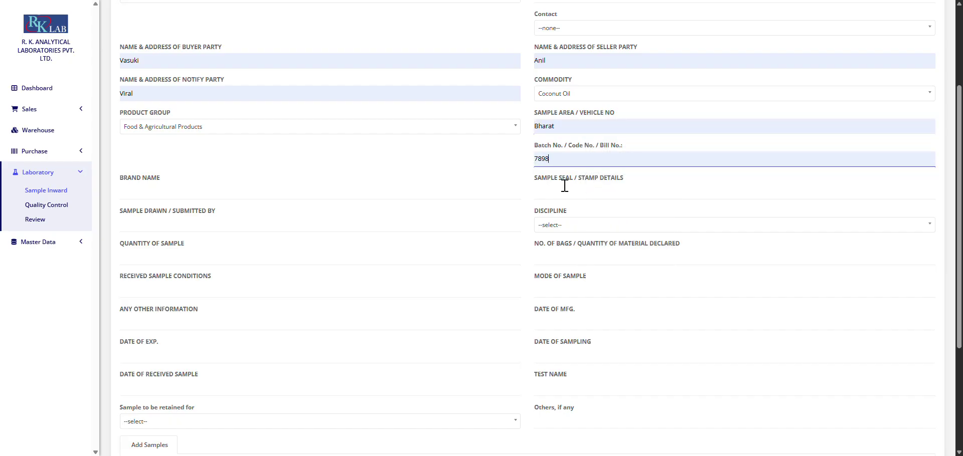
click(322, 186)
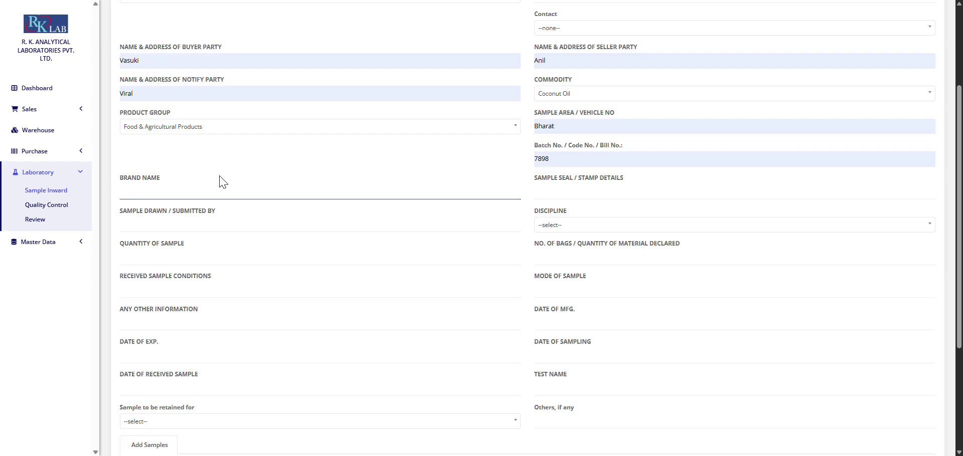
Step: Enter the person who drew the sample and set discipline to Chemical
scroll(221, 187, down, 3)
scroll(313, 156, up, 1)
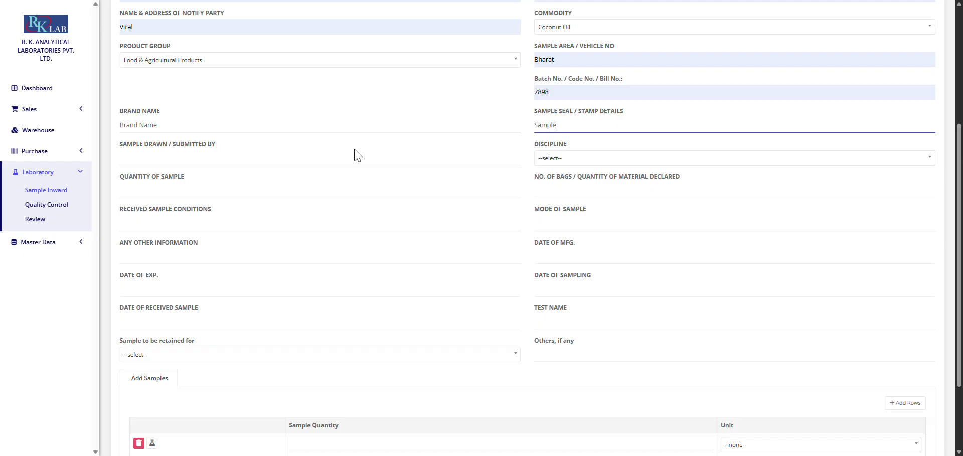
click(354, 150)
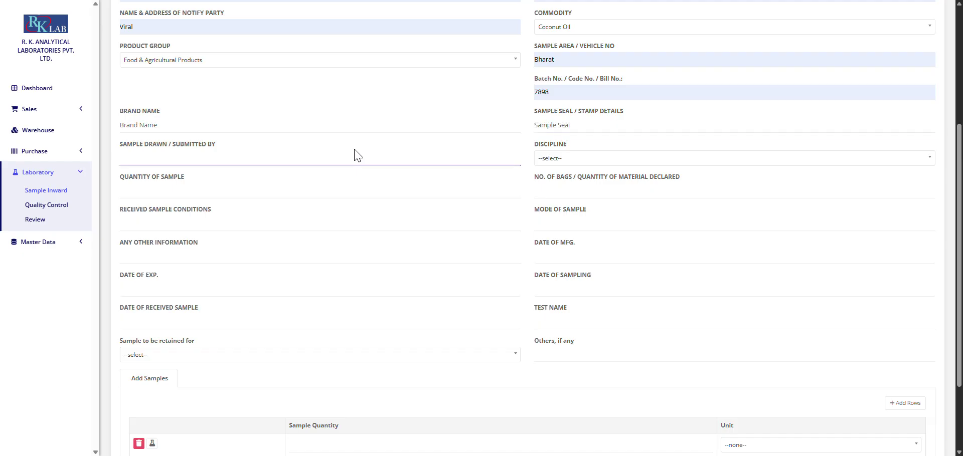
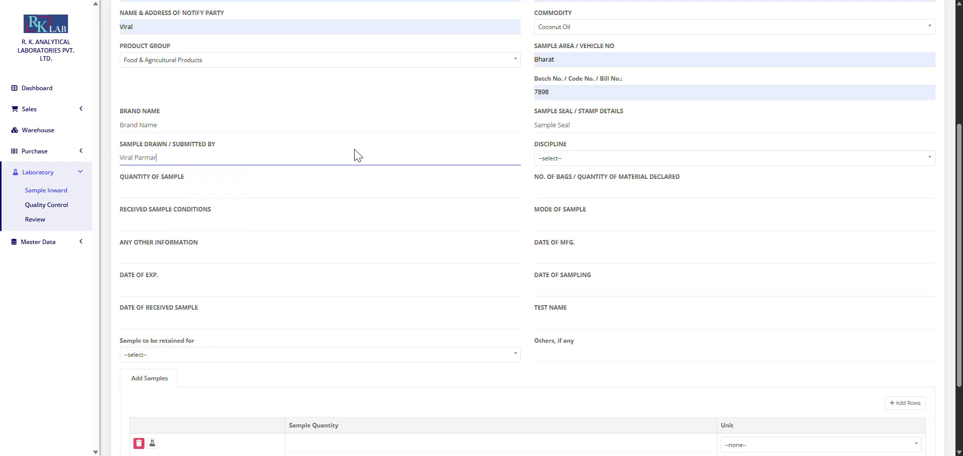
key(Tab)
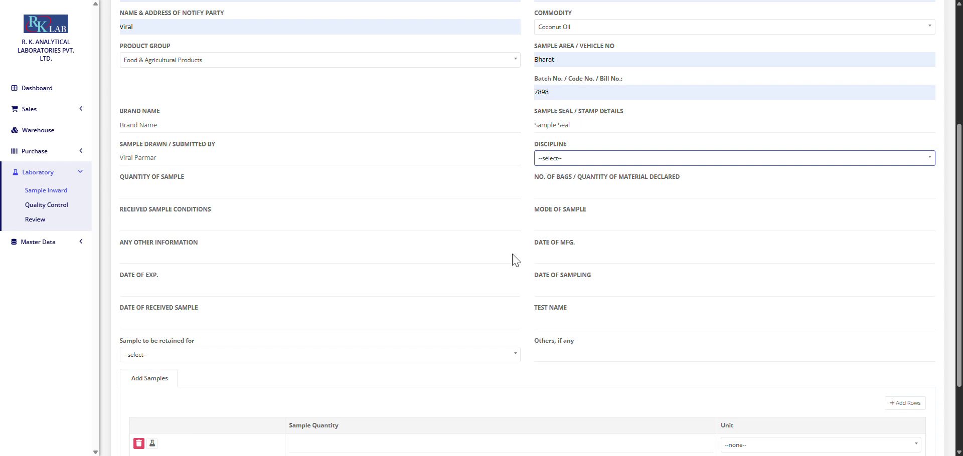
click(670, 159)
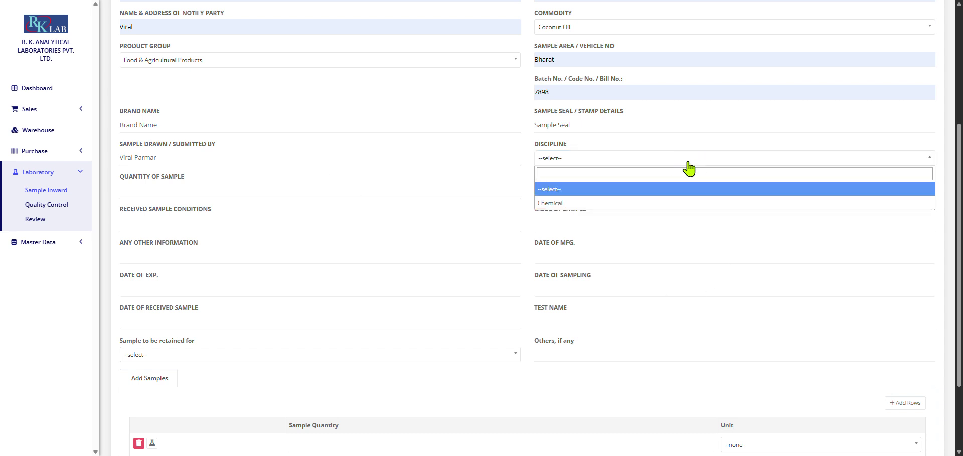
click(648, 207)
Step: Enter sample quantity 500 gm, 2 bags, and received condition Packed
click(371, 185)
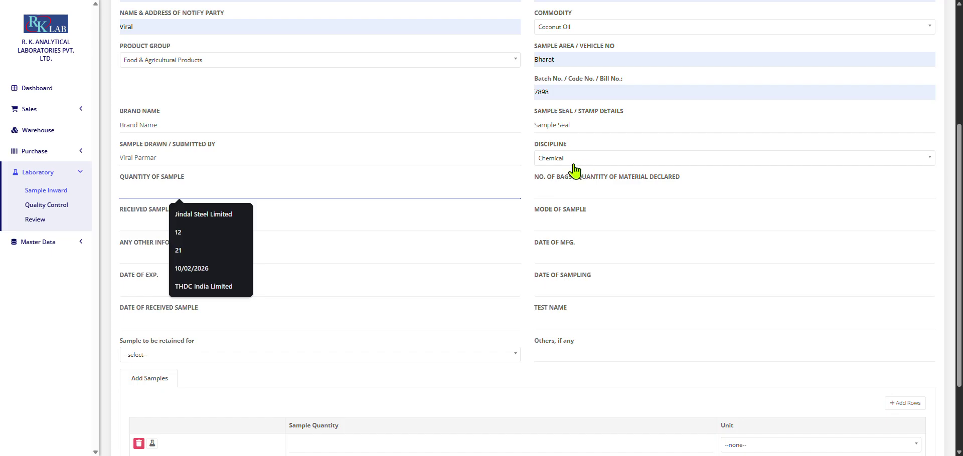
triple_click(173, 178)
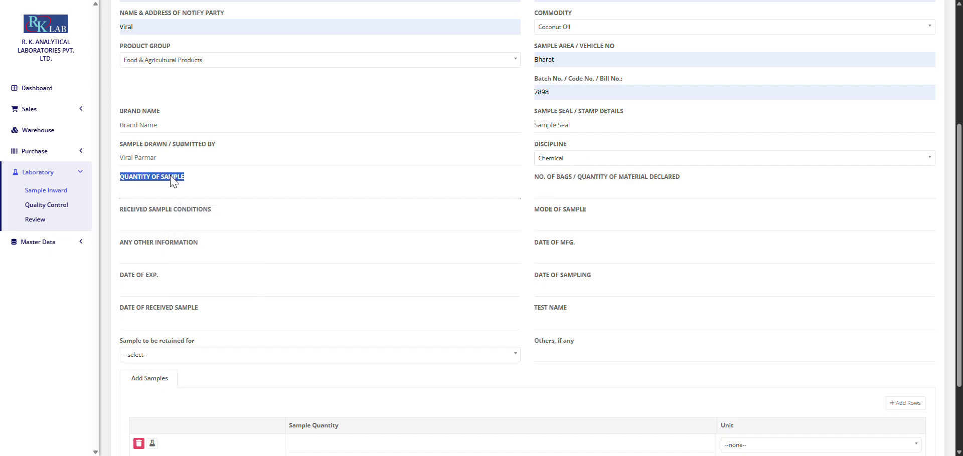
click(186, 190)
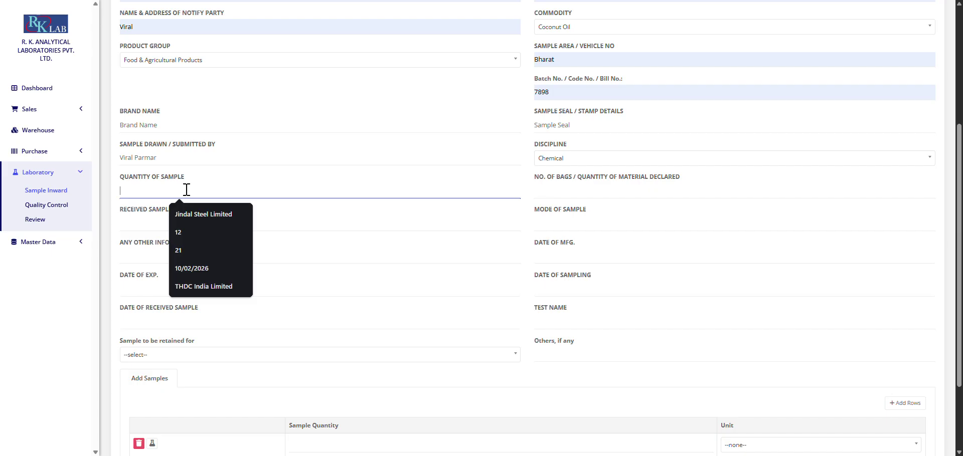
text(500 g)
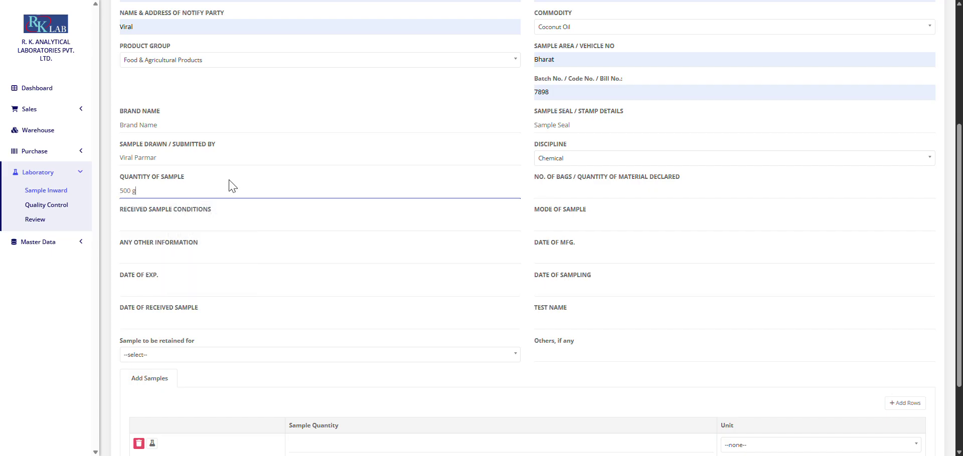
text(m)
click(535, 191)
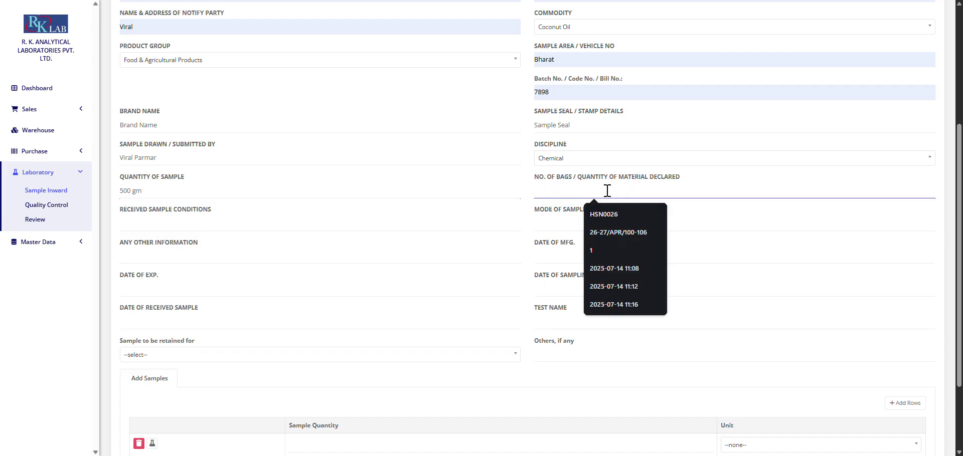
text(2)
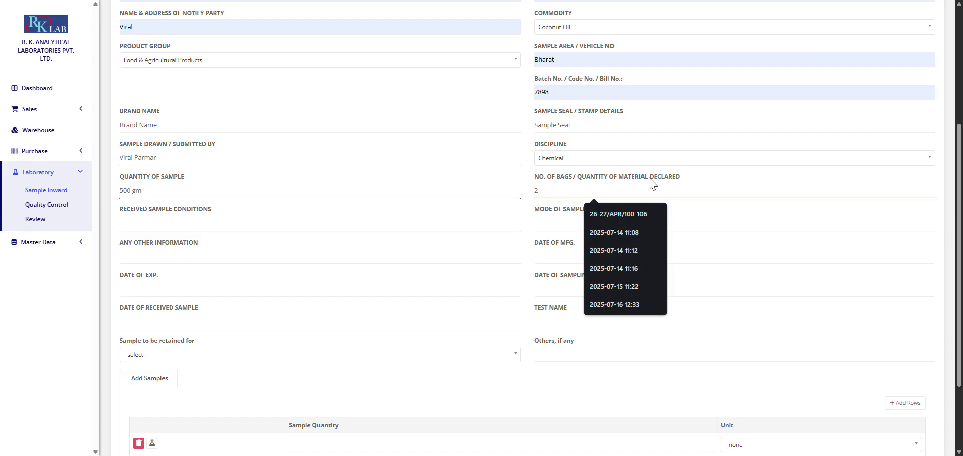
click(291, 225)
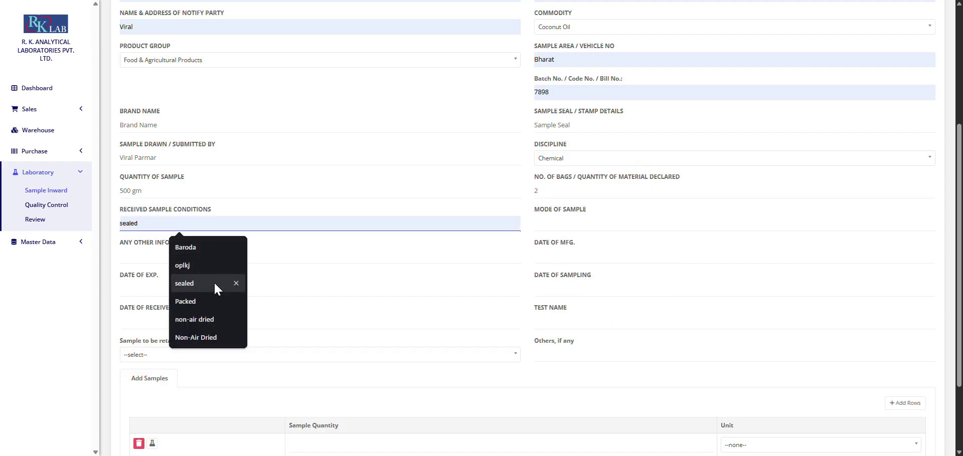
click(211, 301)
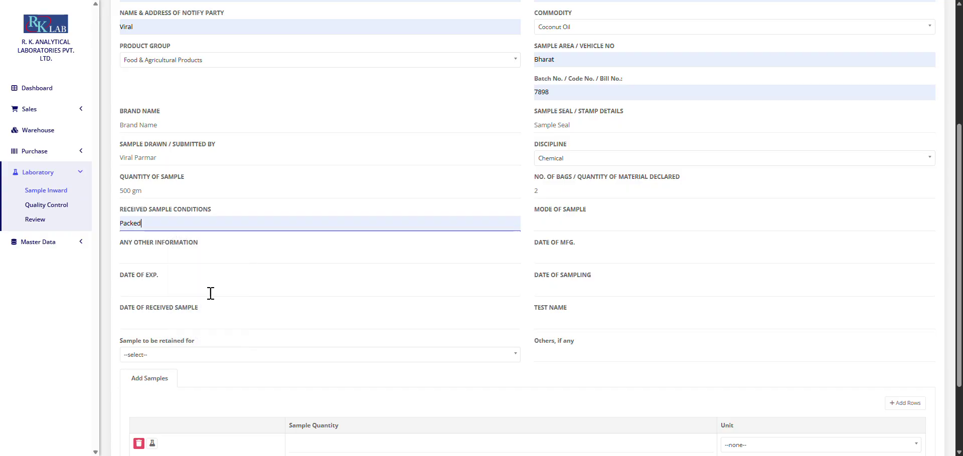
Step: Enter mode of sample 'Mode', other information 'Rem', and manufacturing date 29/05/2026
click(588, 220)
click(563, 243)
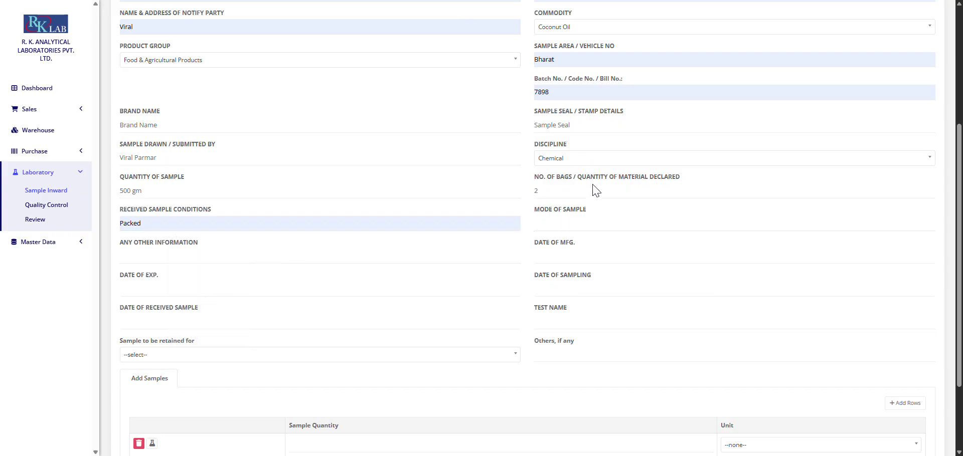
click(576, 225)
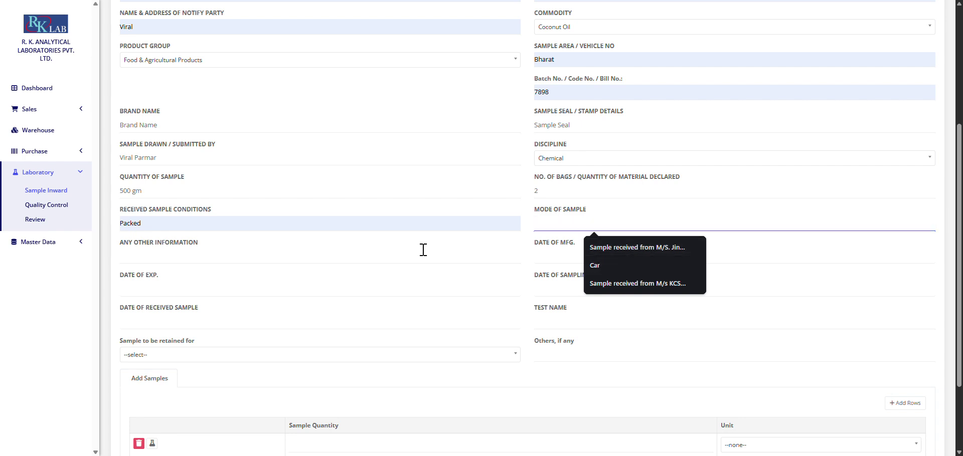
text(Mode of sample)
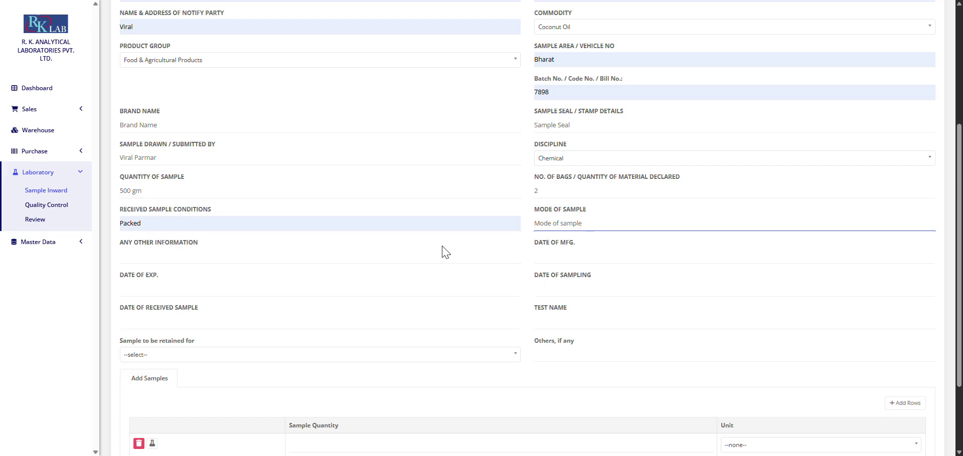
click(424, 255)
text(Remarks)
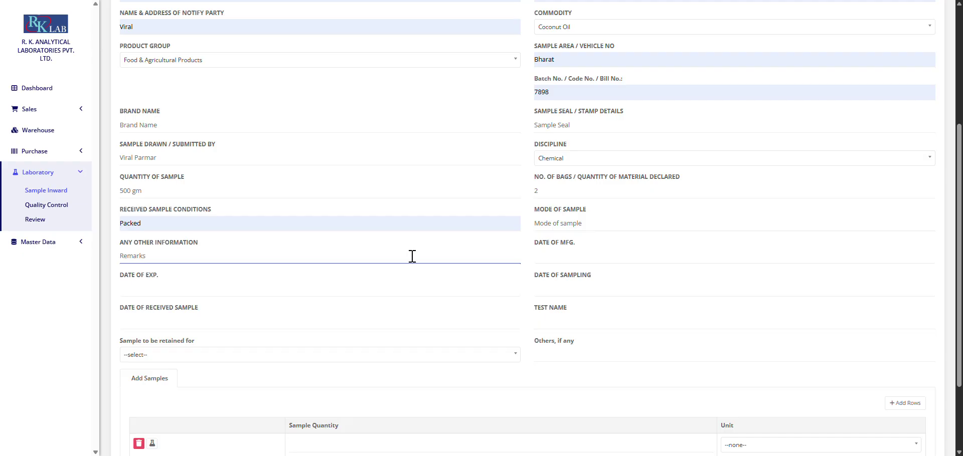
click(644, 252)
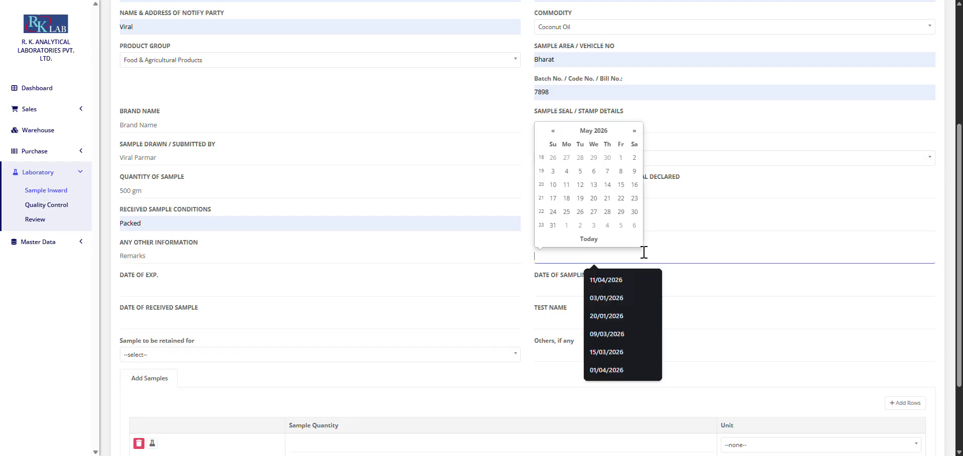
click(604, 241)
Step: Set the expiry, sampling and received dates to today, 29/05/2026
scroll(582, 253, down, 2)
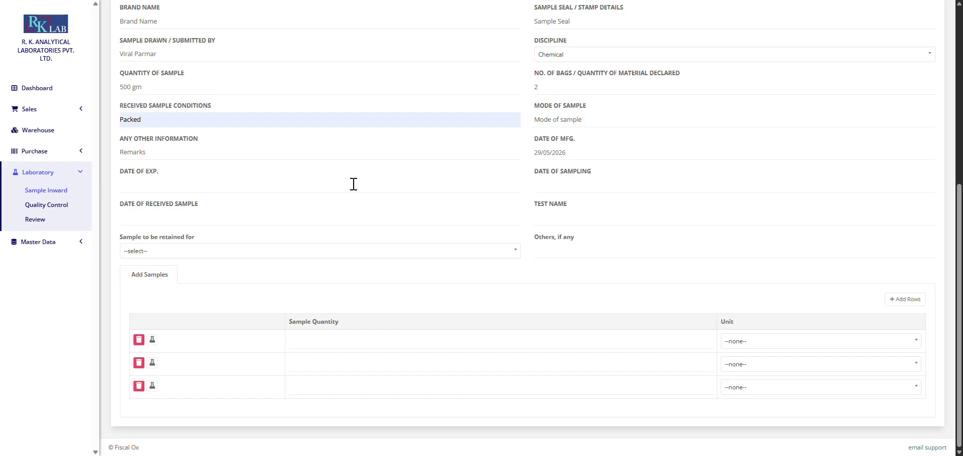
click(334, 185)
click(212, 307)
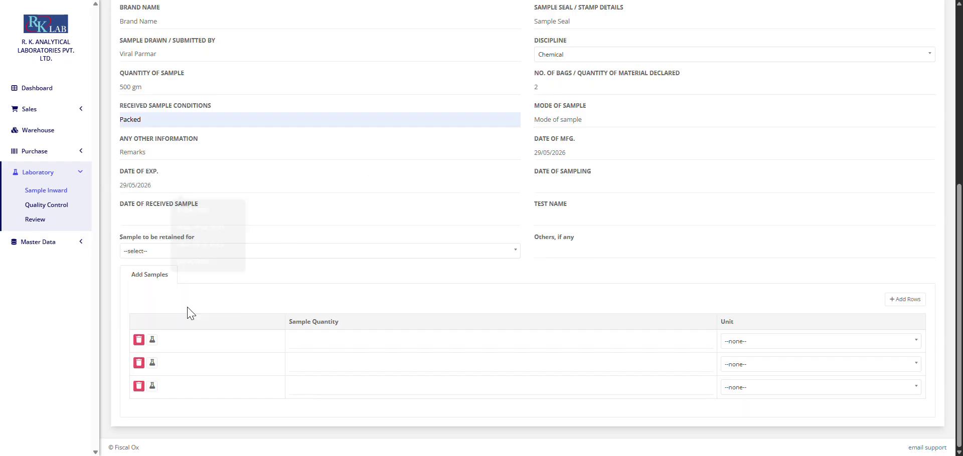
click(674, 180)
click(594, 310)
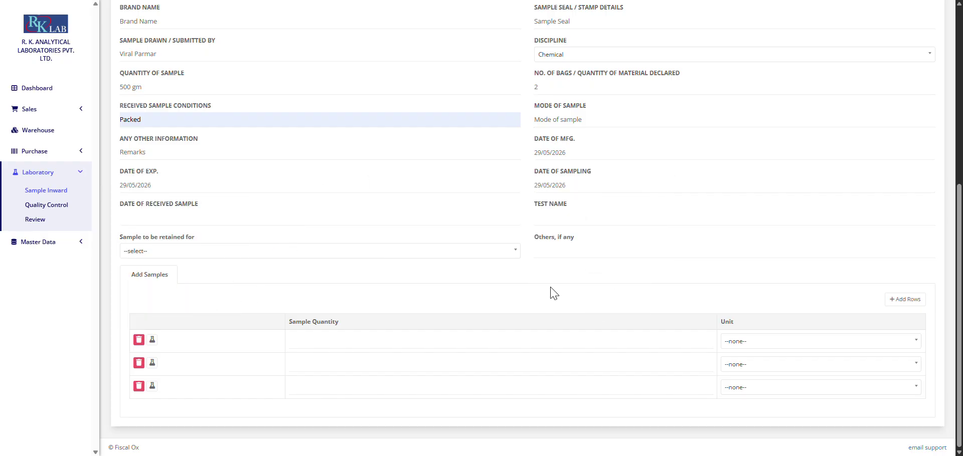
click(244, 219)
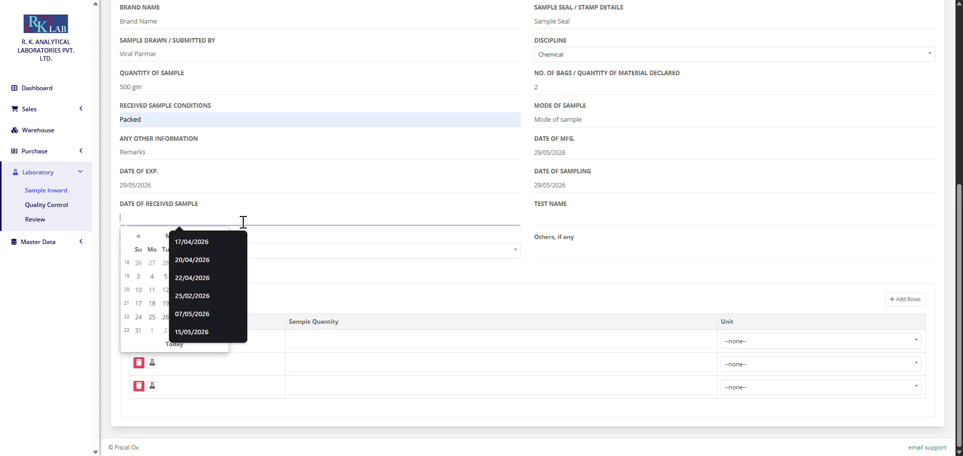
click(170, 346)
Step: Set sample retention to 1 Day, fill Others, and name the test 'Coconut'
click(583, 216)
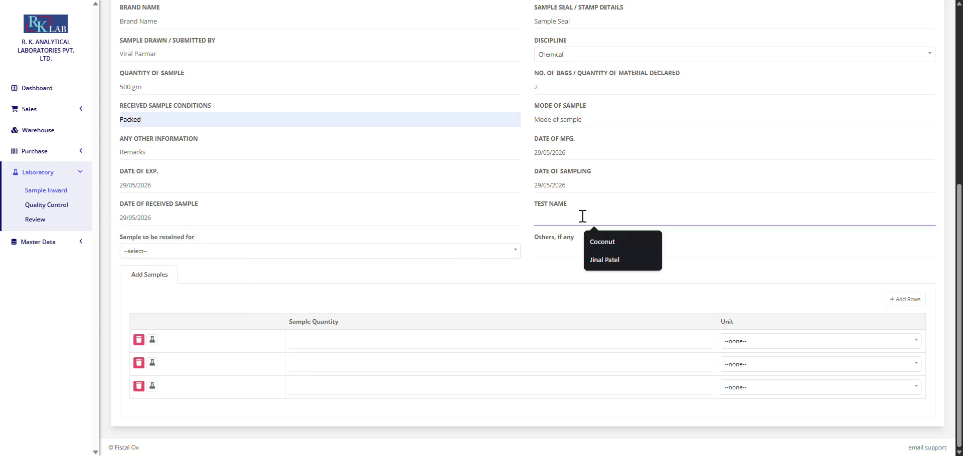
click(457, 250)
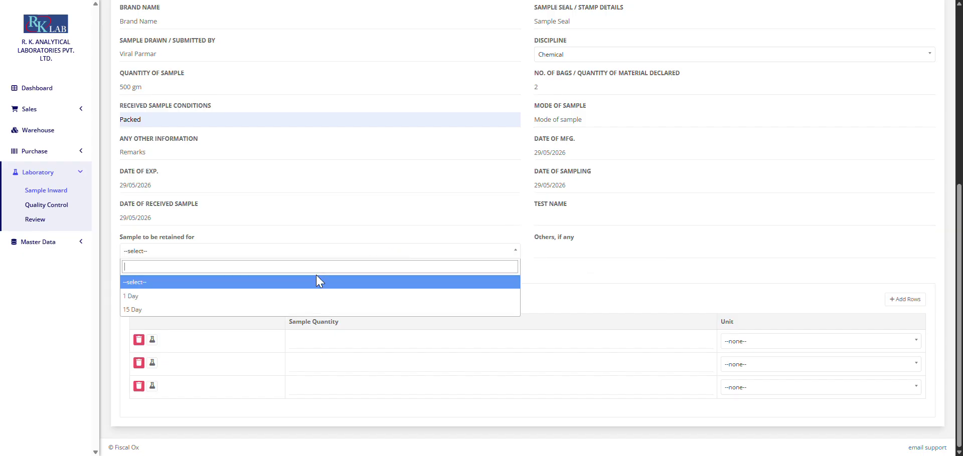
click(283, 297)
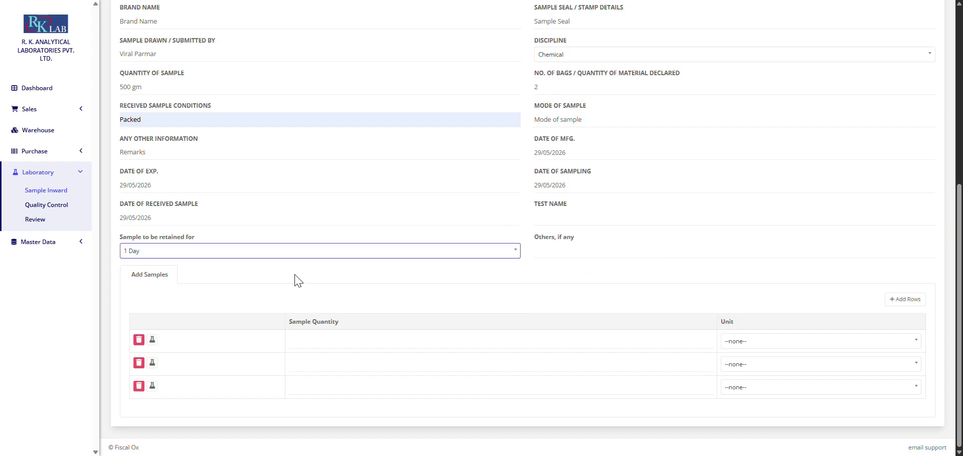
click(177, 255)
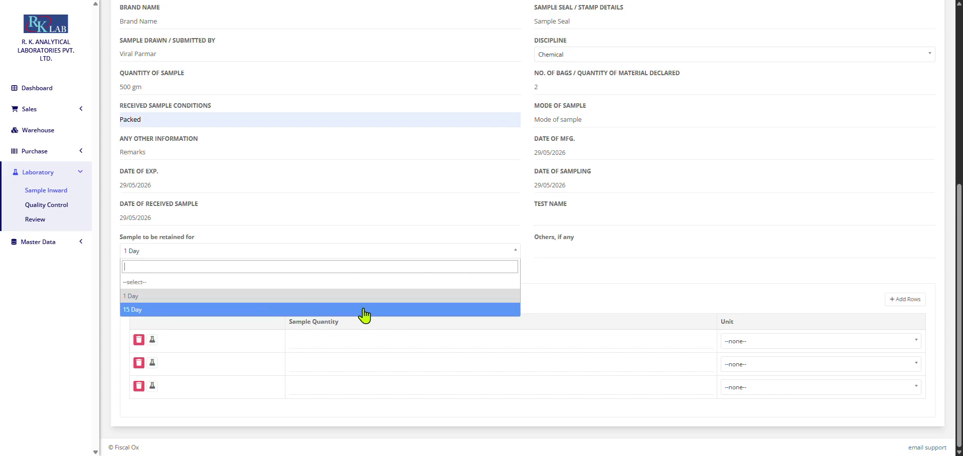
click(550, 249)
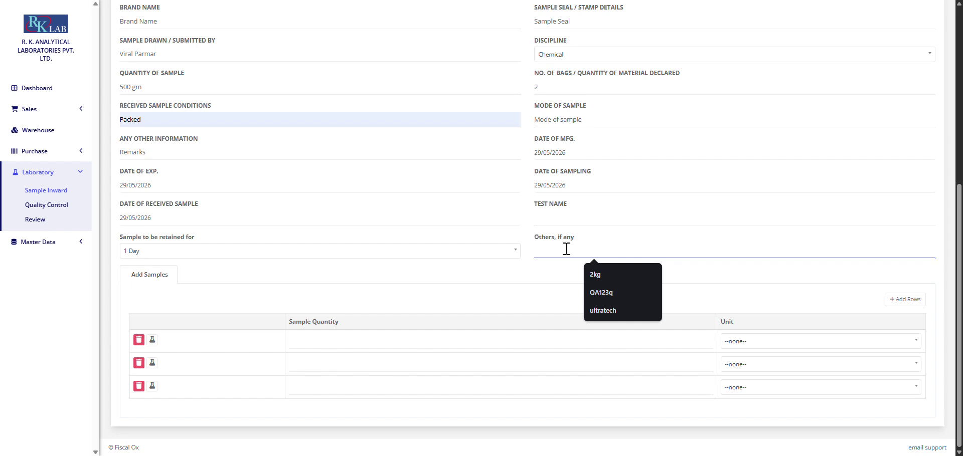
text(Ot)
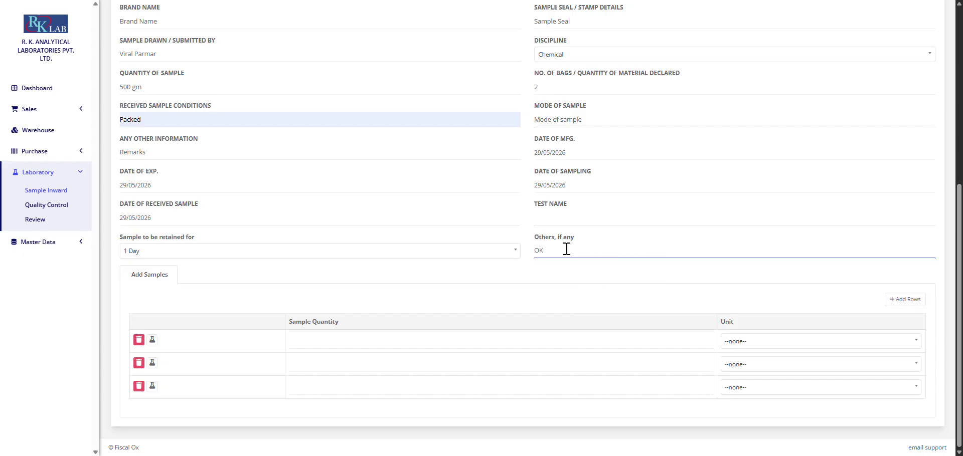
click(587, 221)
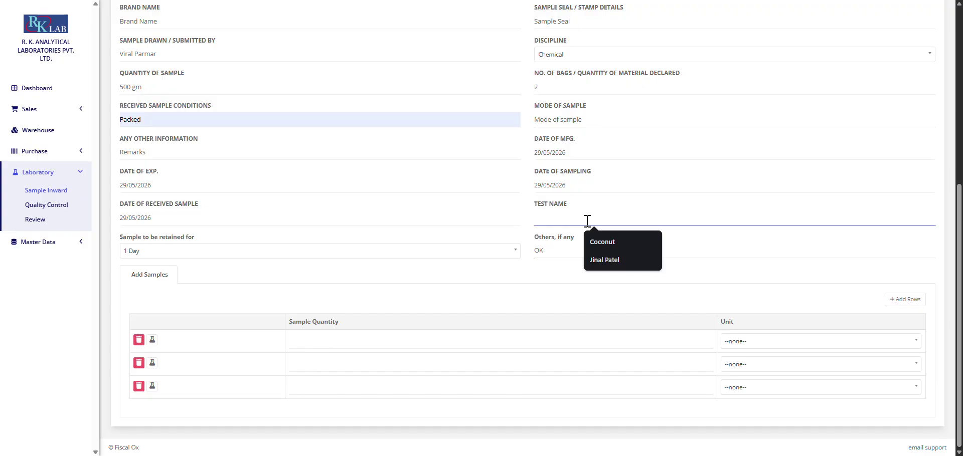
text(C)
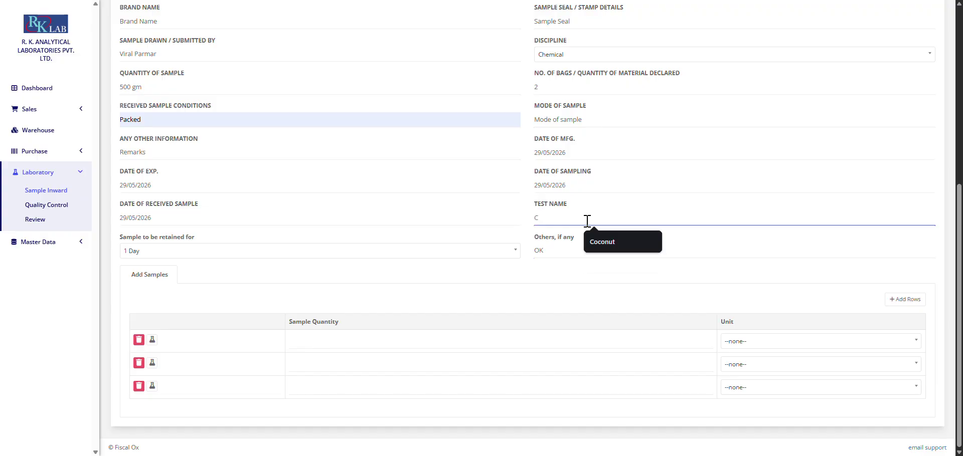
text(ocu)
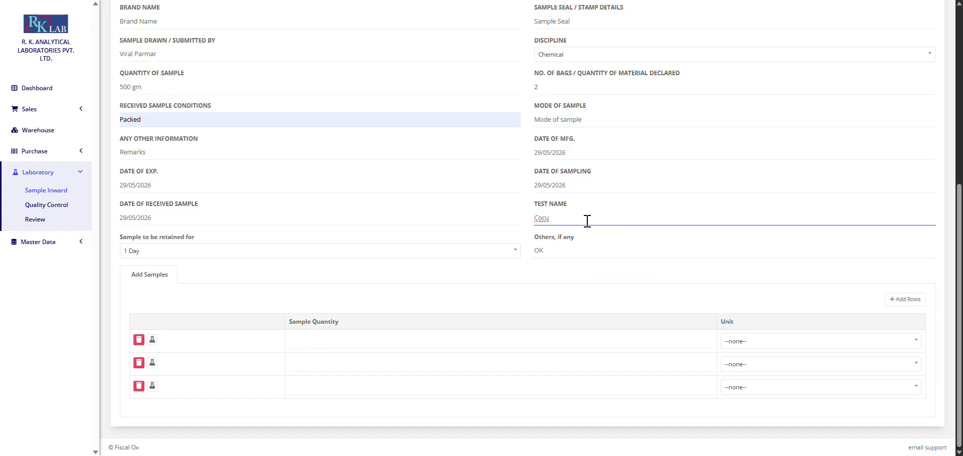
key(BackSpace)
text(o)
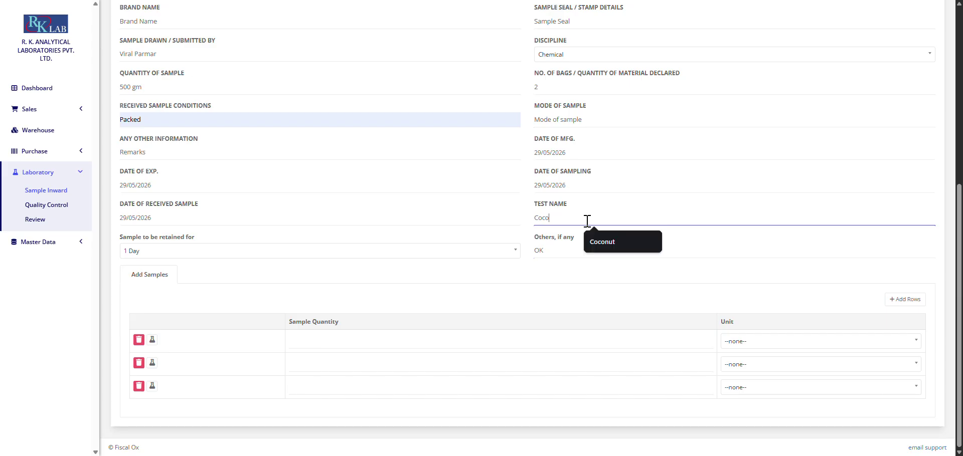
text(nu)
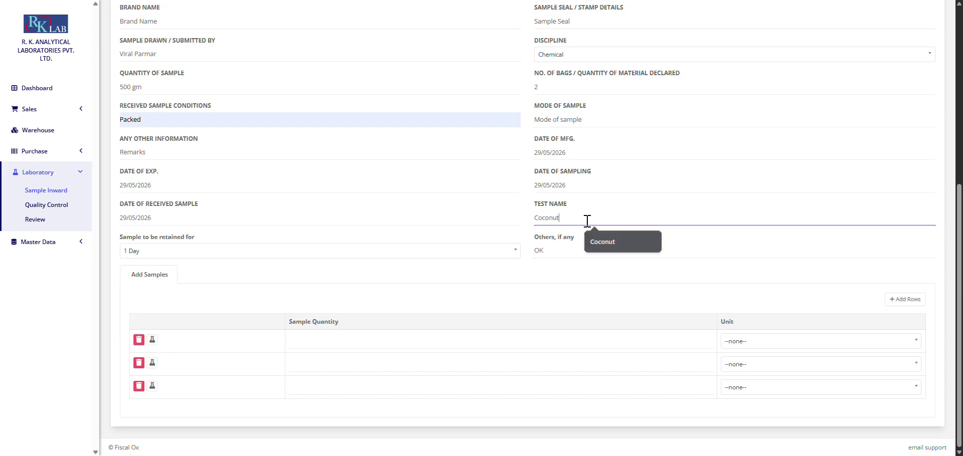
text(t)
Step: Enter quantity 500 in the first sample row and save the request
click(318, 337)
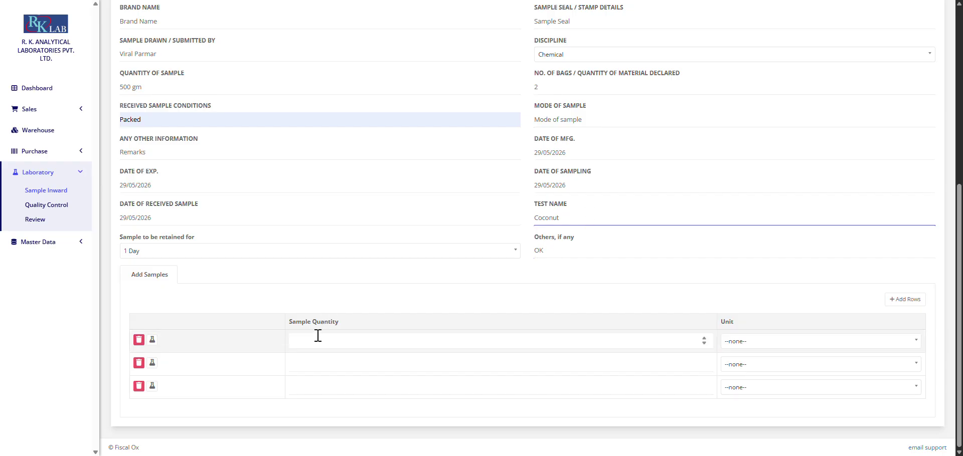
text(500)
key(Tab)
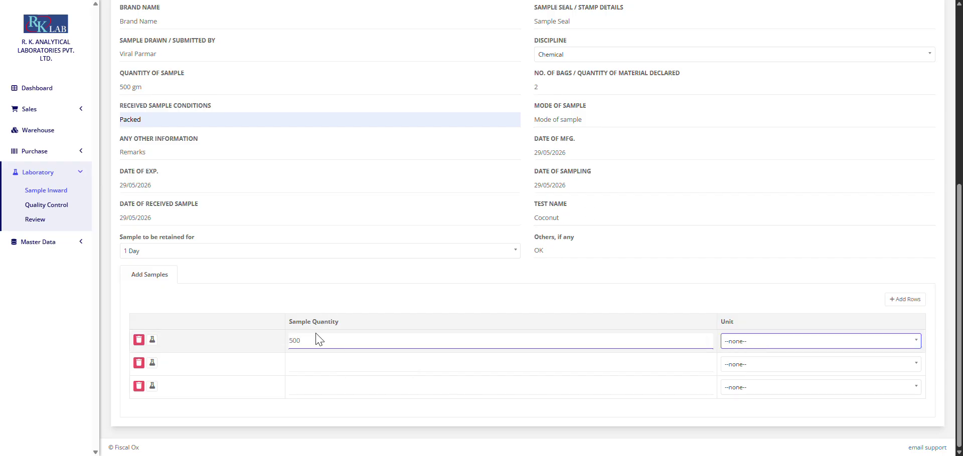
key(Down)
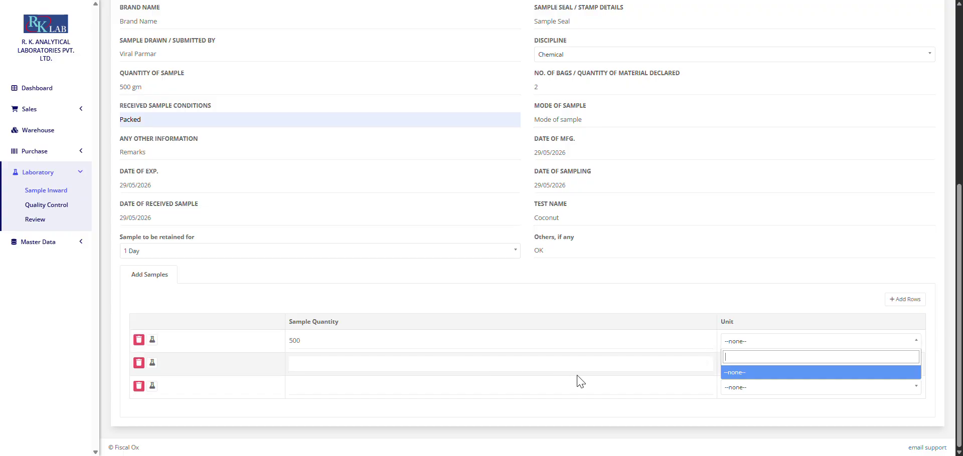
click(739, 340)
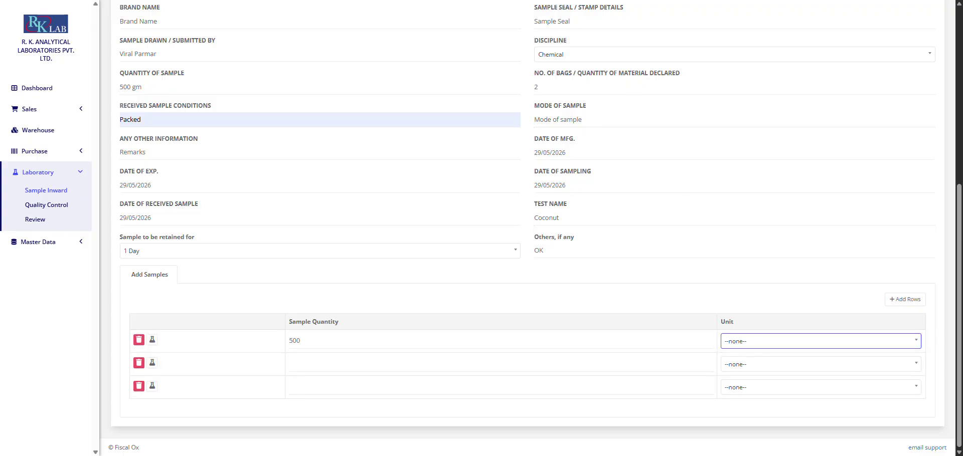
key(Return)
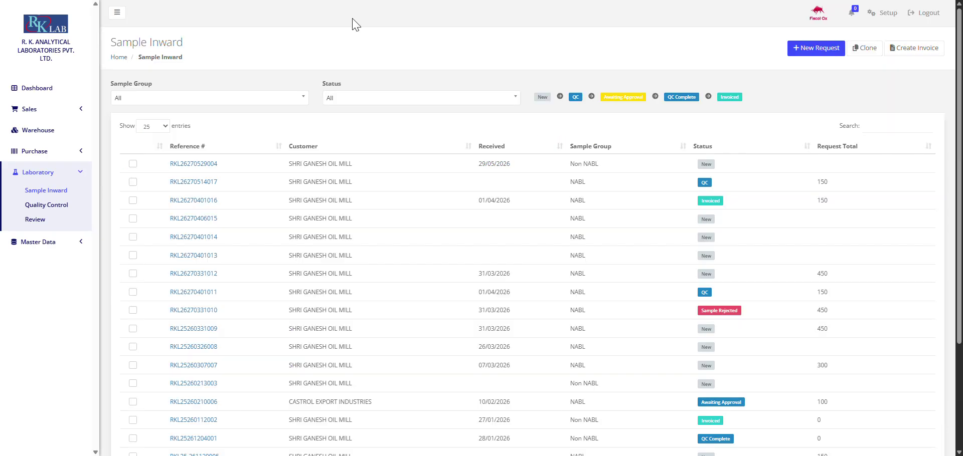
Step: Open the new request's record and scroll to its Test Parameters
click(193, 165)
scroll(383, 182, down, 4)
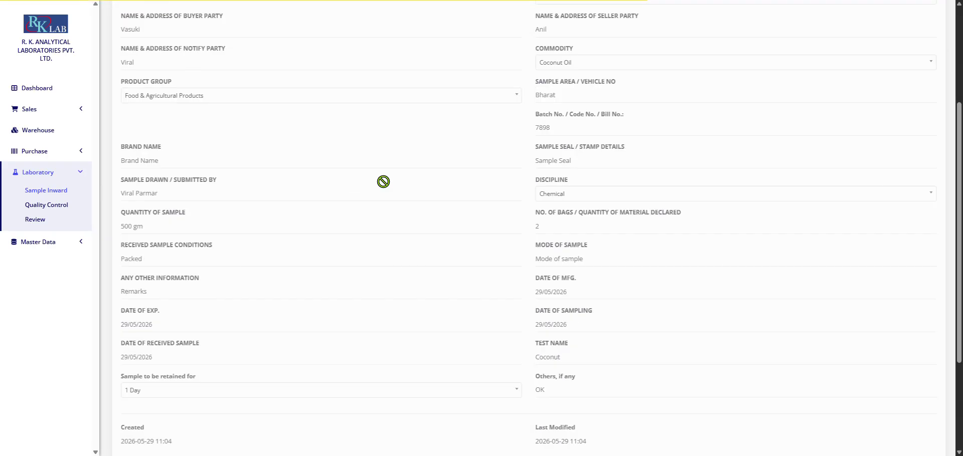
scroll(383, 181, down, 3)
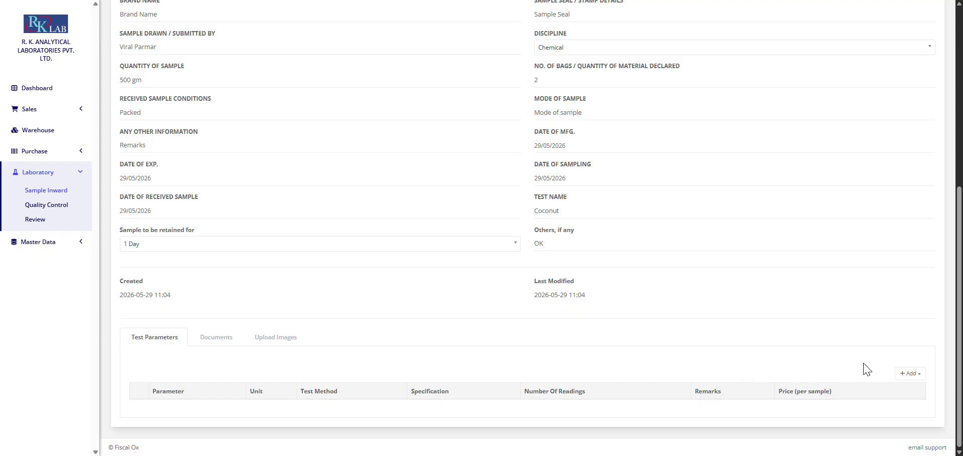
Step: Try Add Single Parameter, view the available tests, then cancel it
click(905, 374)
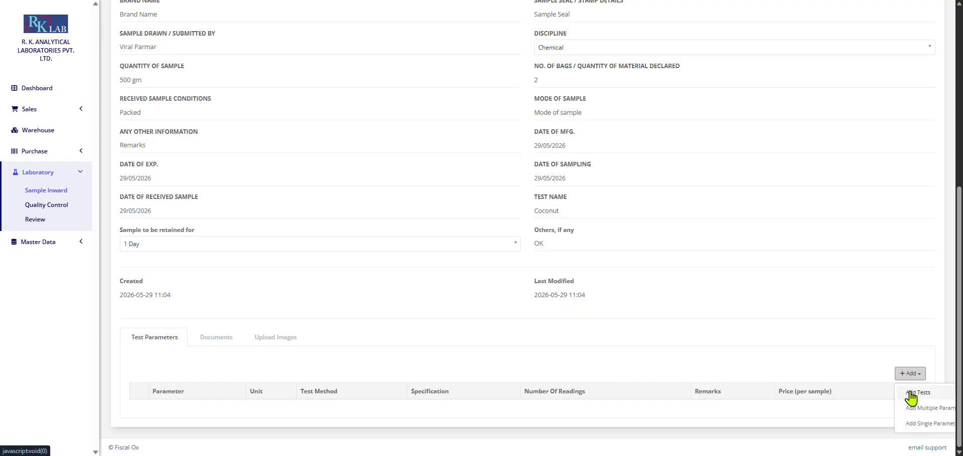
click(918, 424)
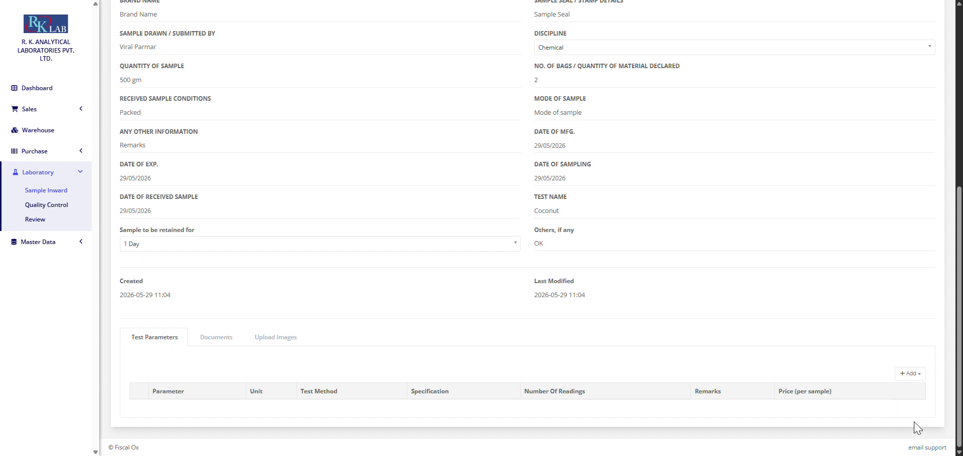
click(910, 374)
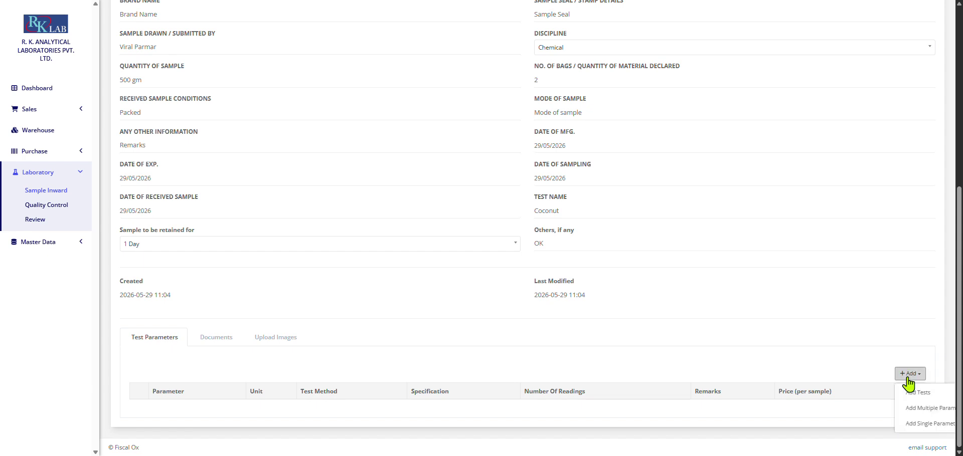
click(915, 425)
click(243, 133)
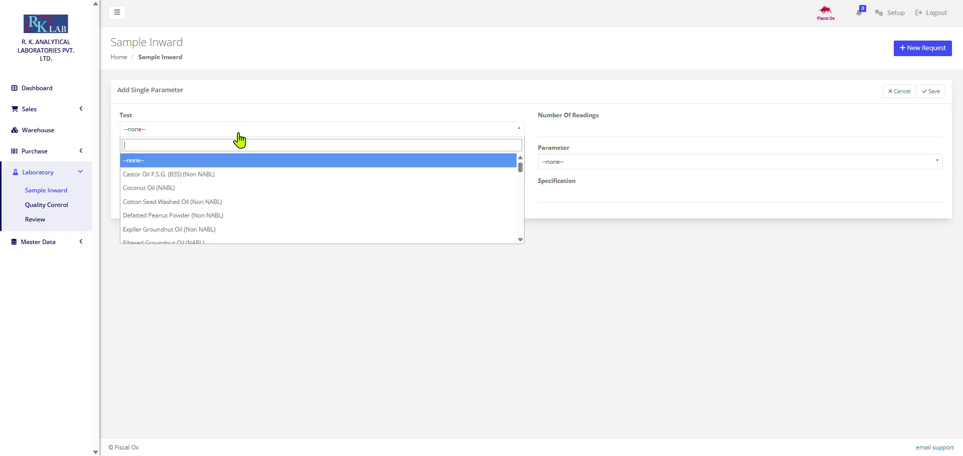
click(901, 92)
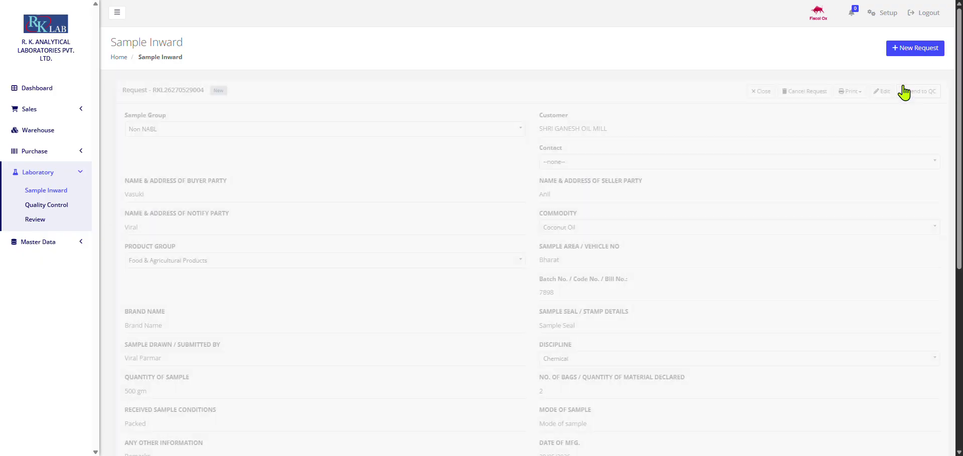